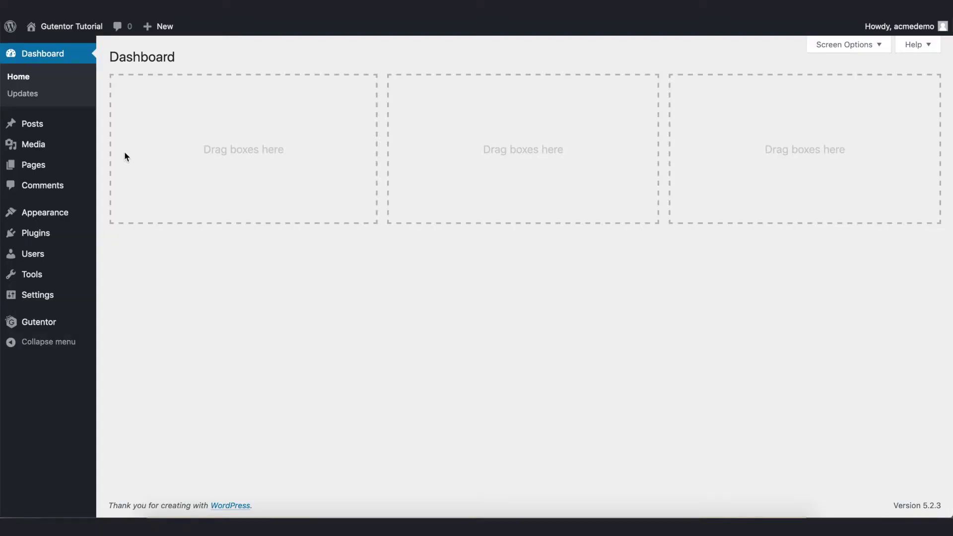
- Add a new page titled 'About' and place the cursor in its body
{"action": "mouse_move", "coordinate": [40, 168]}
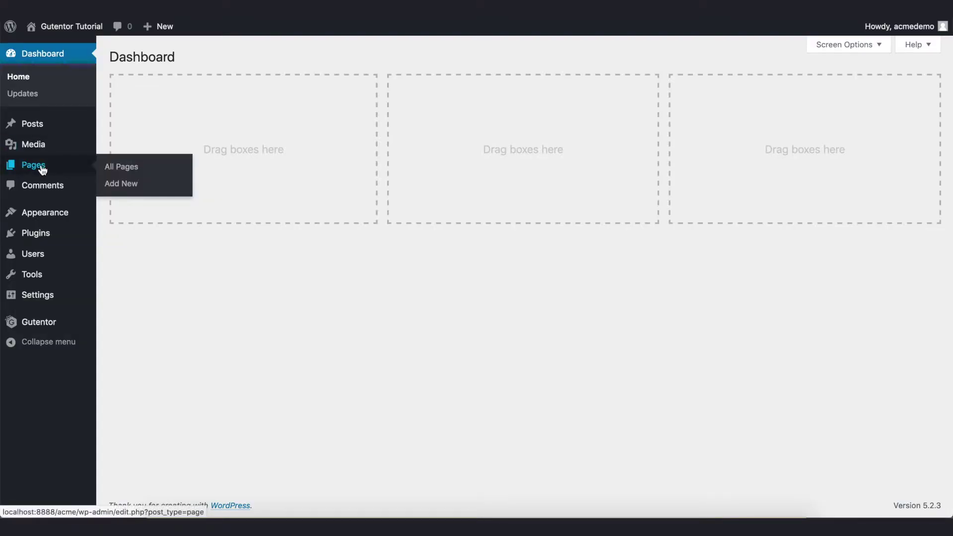
{"action": "left_click", "coordinate": [42, 169]}
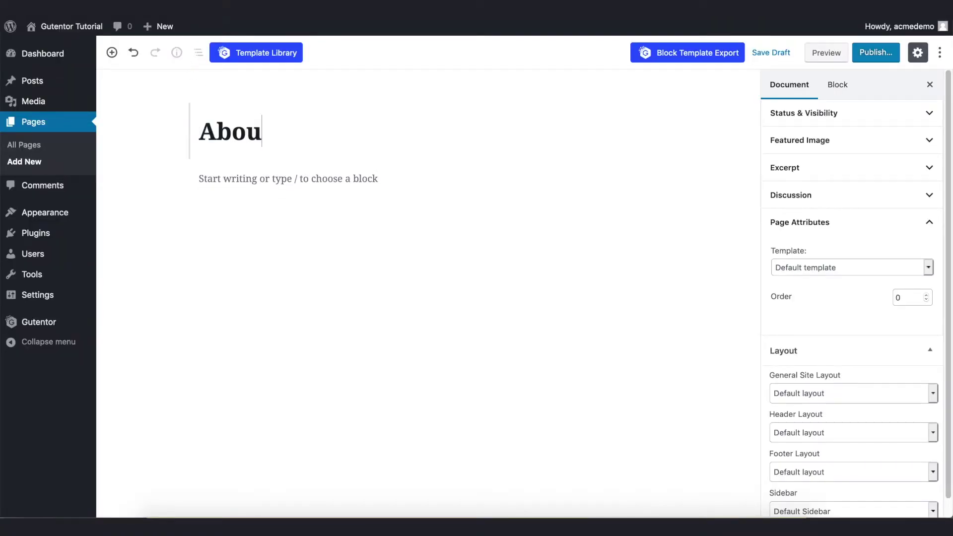
{"action": "type", "text": "t"}
{"action": "left_click", "coordinate": [330, 181]}
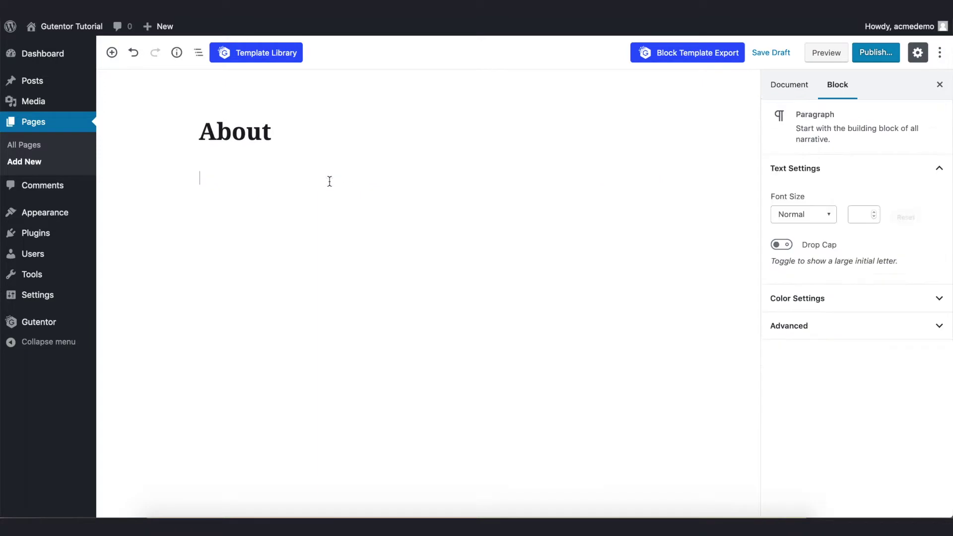
- Insert the first About template from the Gutentor Template Library
{"action": "left_click", "coordinate": [253, 56]}
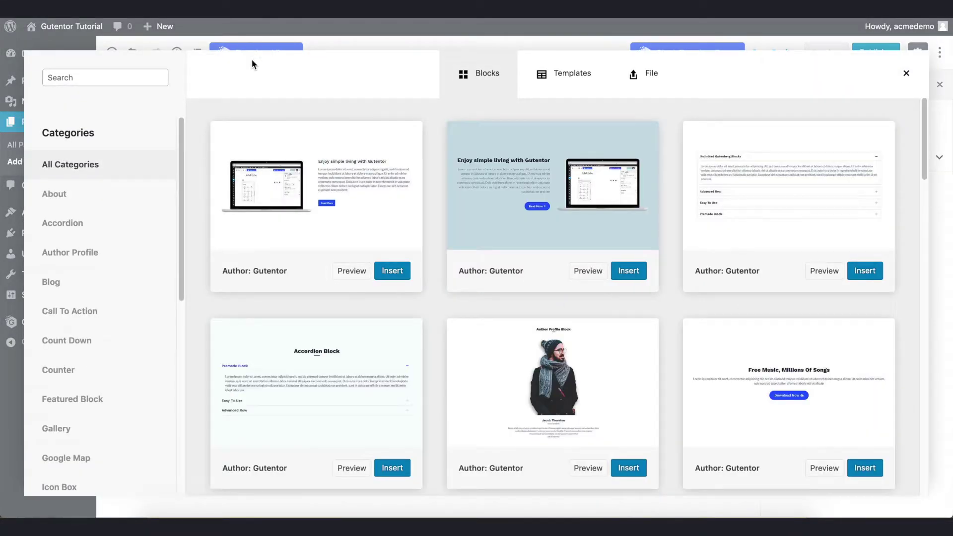
{"action": "left_click", "coordinate": [63, 194]}
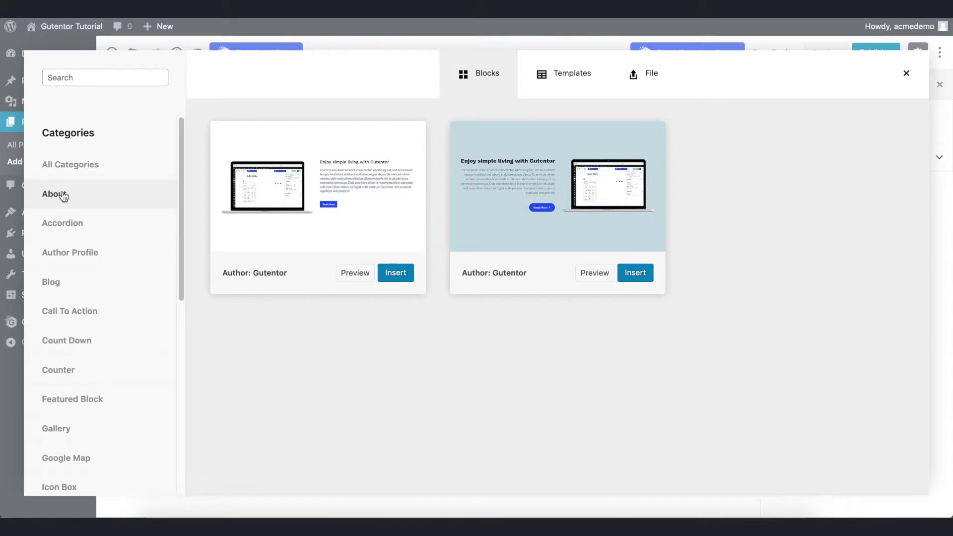
{"action": "left_click", "coordinate": [396, 274]}
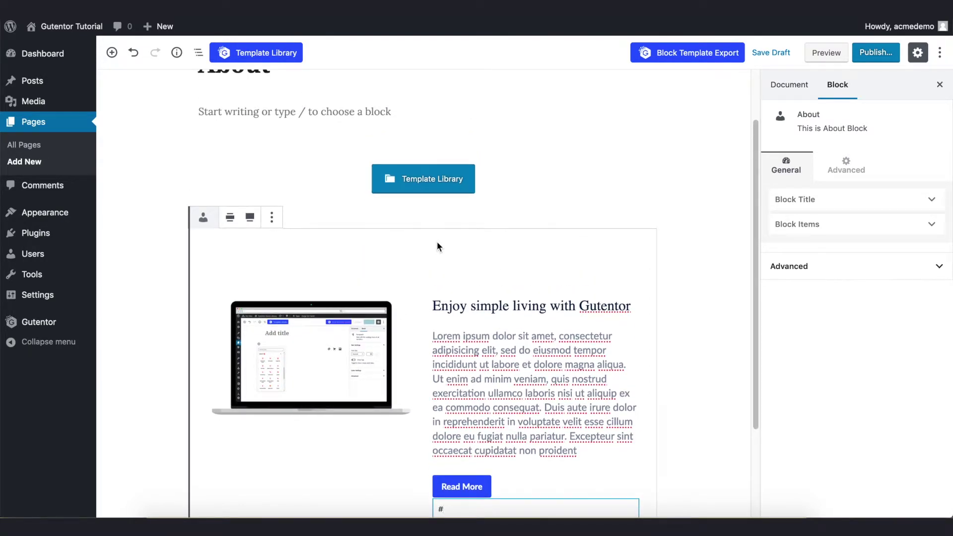
- Set the page template to Gutentor Full Width
{"action": "left_click", "coordinate": [789, 86]}
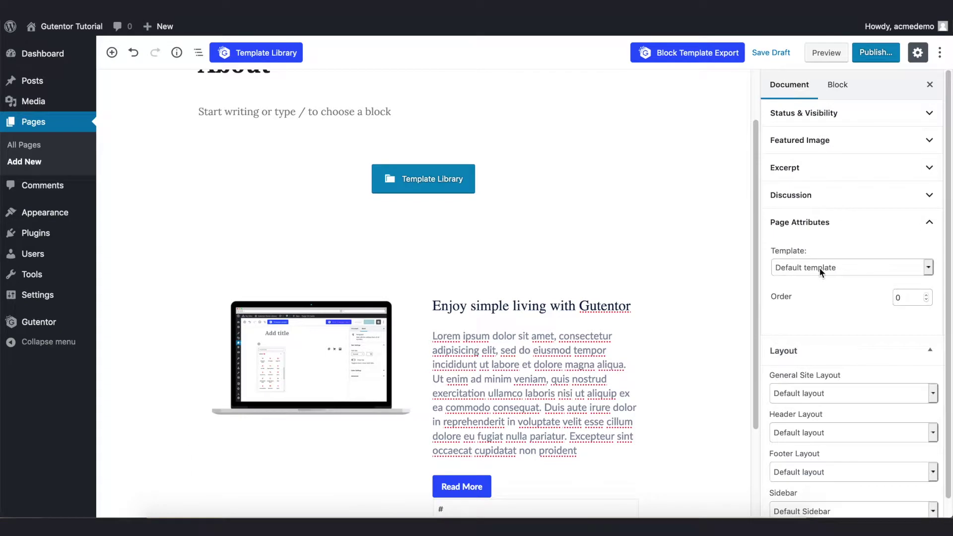
{"action": "left_click", "coordinate": [820, 271]}
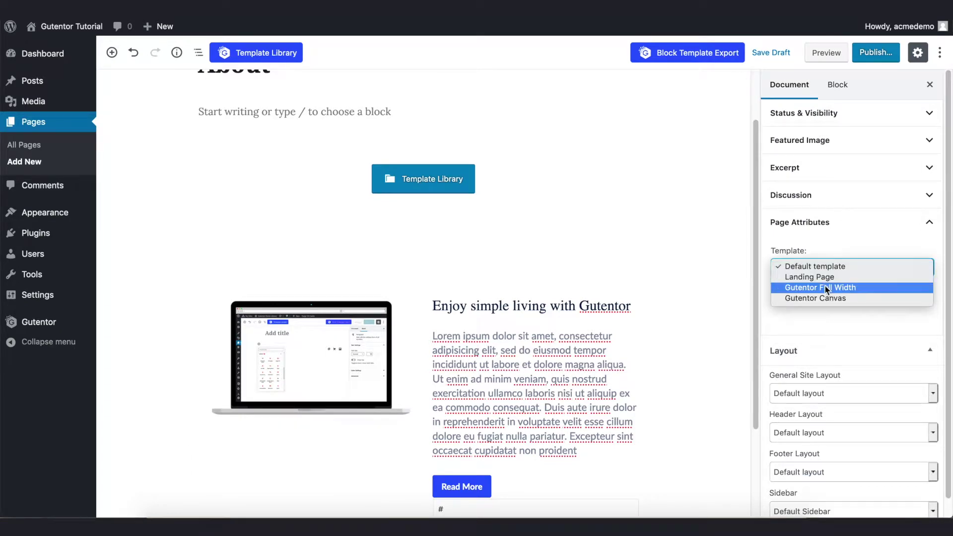
{"action": "left_click", "coordinate": [827, 288]}
- Publish the About page and view it on the live site
{"action": "left_click", "coordinate": [872, 54]}
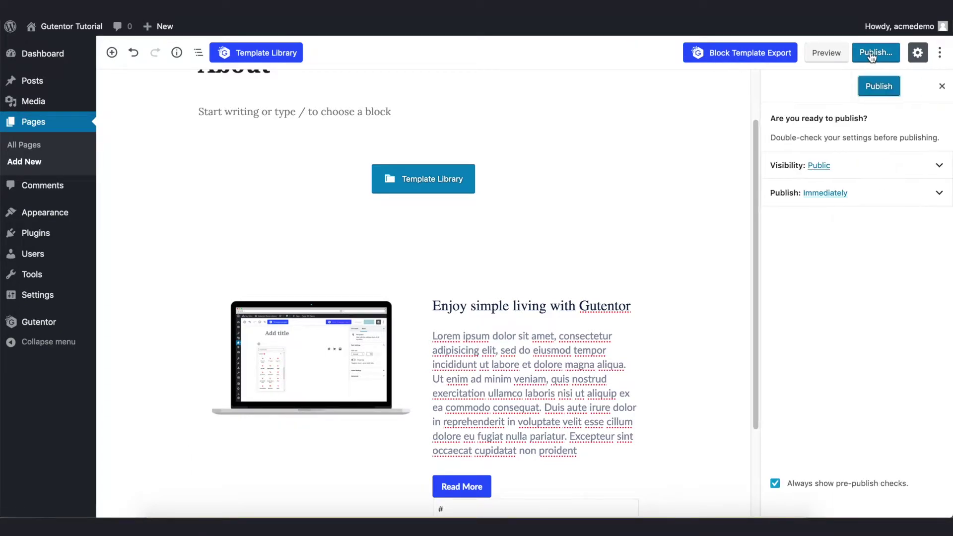
{"action": "left_click", "coordinate": [875, 86]}
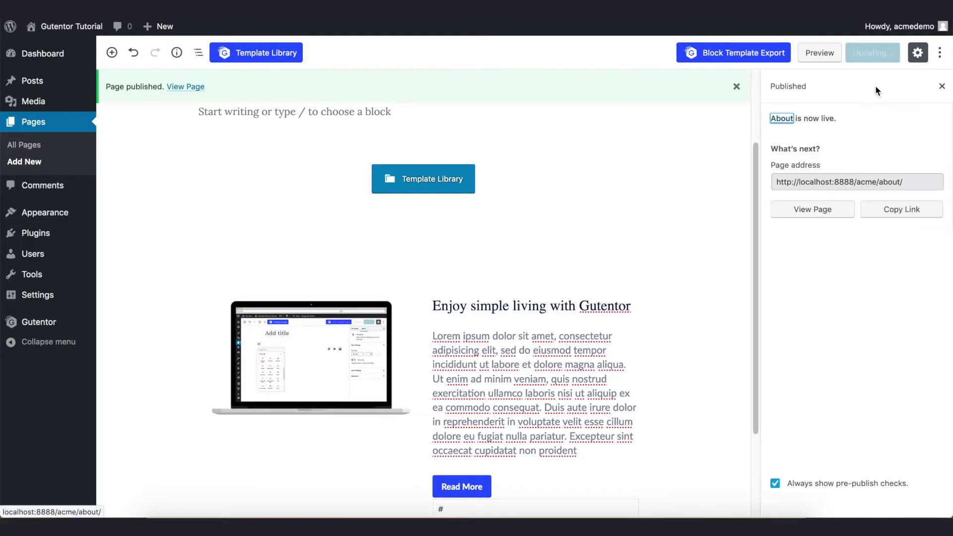
{"action": "left_click", "coordinate": [192, 87]}
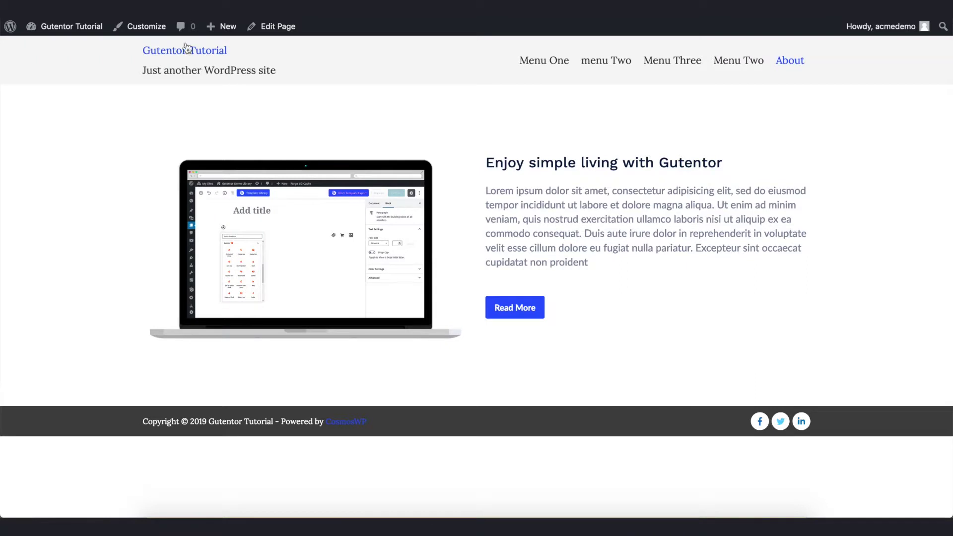
{"action": "key", "text": "ctrl+w"}
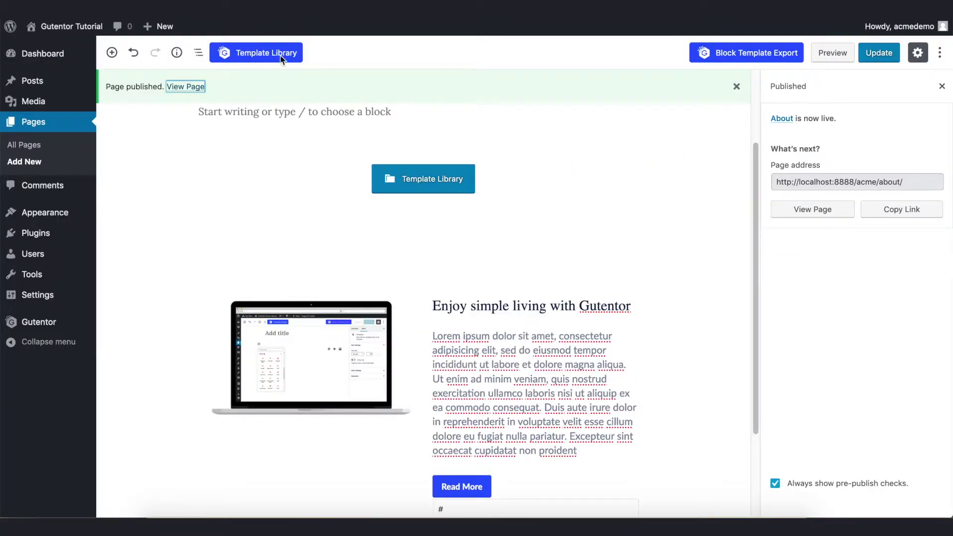
- Swap the laptop mockup for the About.jpg photo from the Media Library
{"action": "scroll", "coordinate": [454, 305], "scroll_direction": "down", "scroll_amount": 1}
{"action": "scroll", "coordinate": [454, 305], "scroll_direction": "down", "scroll_amount": 3}
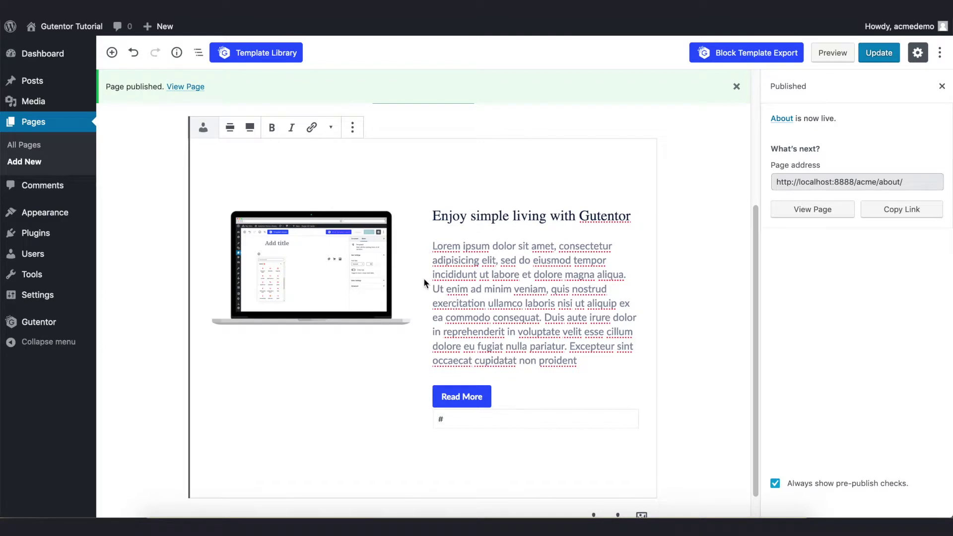
{"action": "mouse_move", "coordinate": [377, 257]}
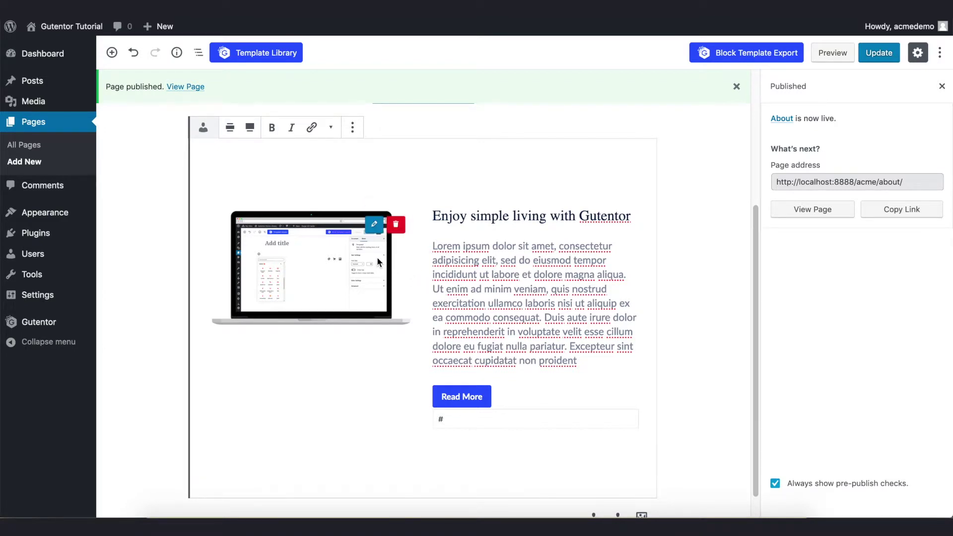
{"action": "left_click", "coordinate": [374, 227]}
{"action": "left_click", "coordinate": [83, 158]}
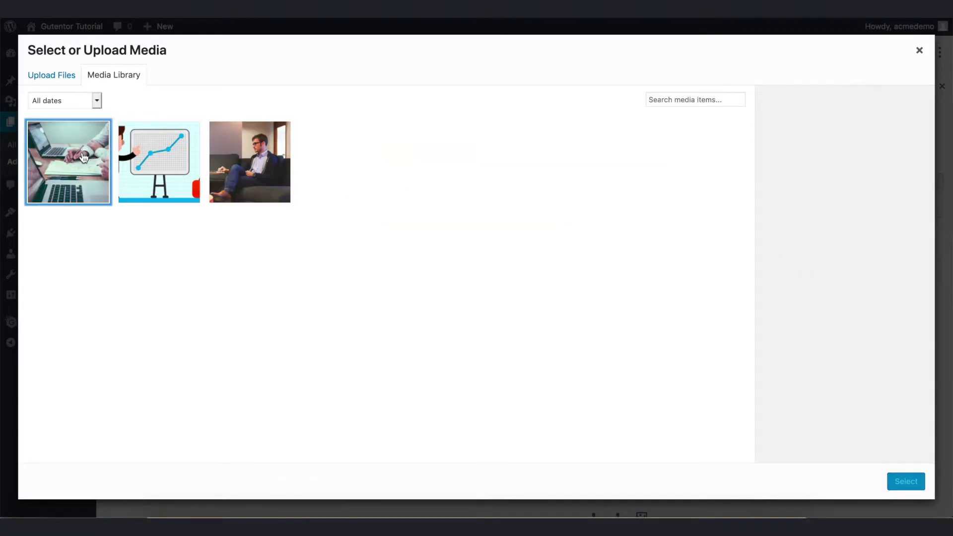
{"action": "left_click", "coordinate": [83, 157]}
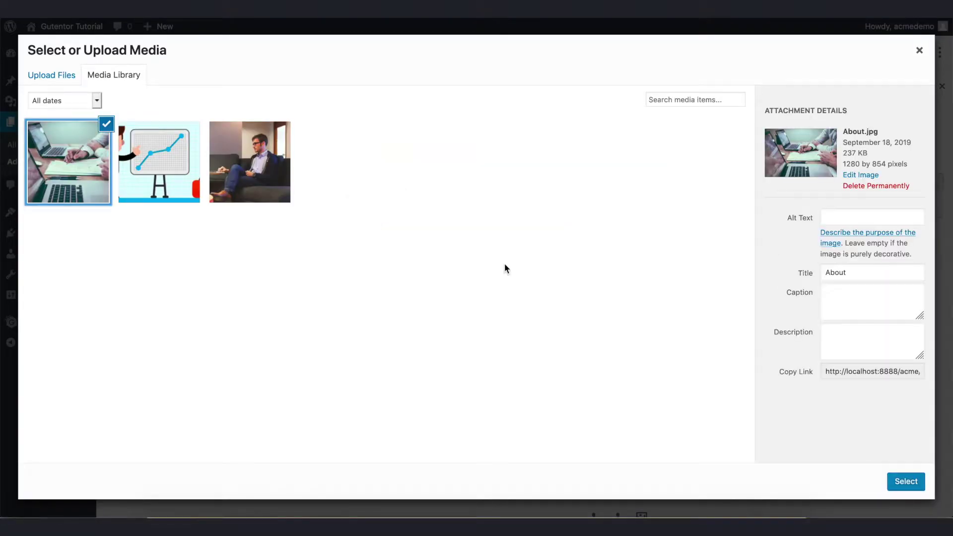
{"action": "left_click", "coordinate": [906, 483]}
{"action": "mouse_move", "coordinate": [367, 282]}
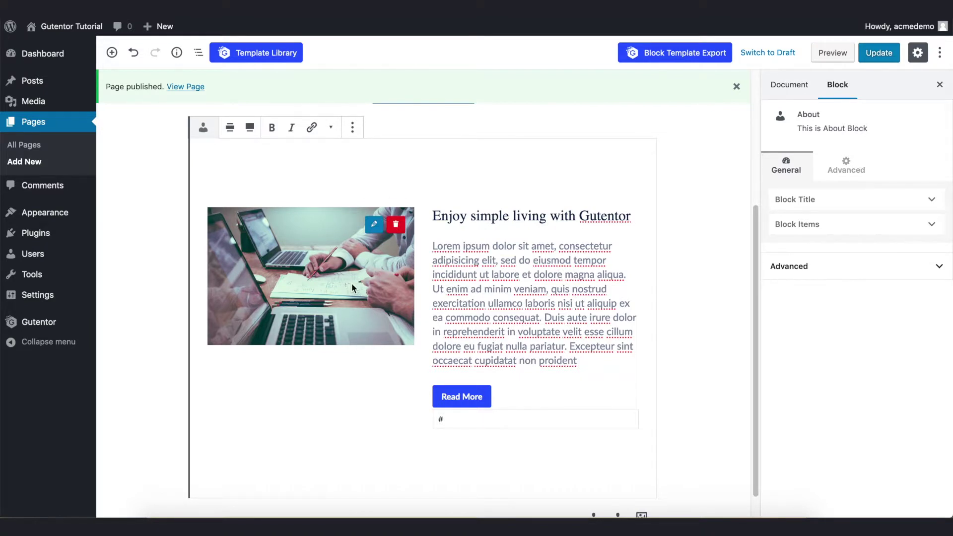
- Paste 'Do want to grow your online business?' as the heading, leaving the paragraph unchanged
{"action": "triple_click", "coordinate": [527, 217]}
{"action": "type", "text": "Do want to grow your online business?"}
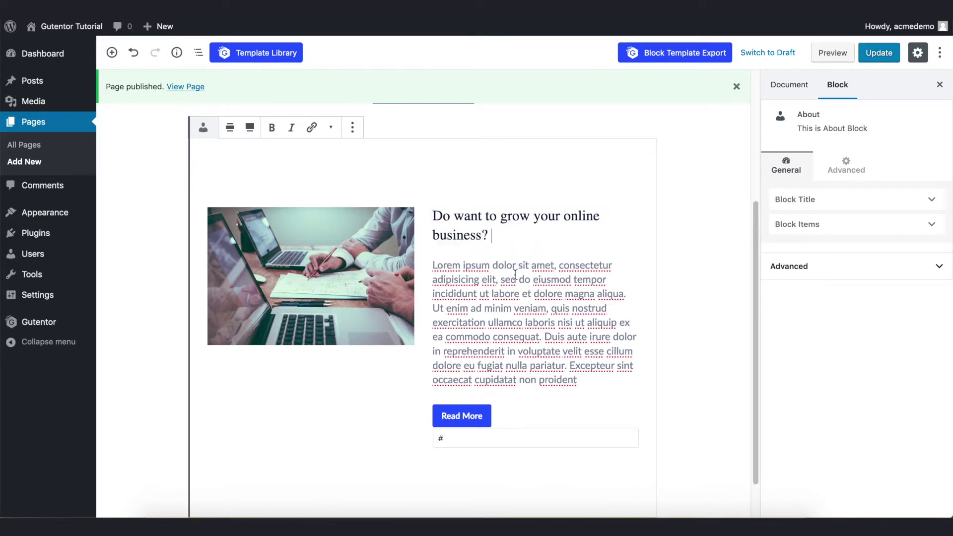
{"action": "triple_click", "coordinate": [516, 275]}
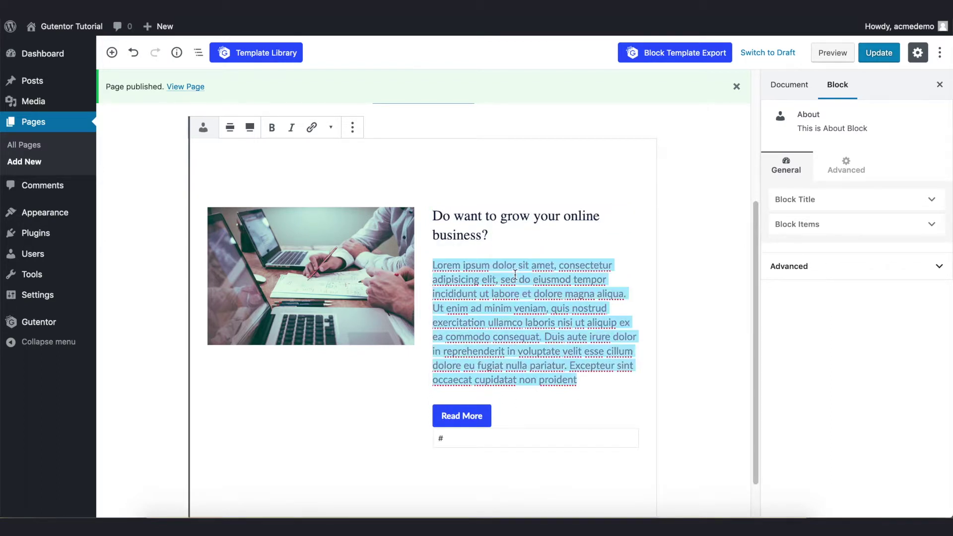
{"action": "type", "text": "If you want to grow your online business by doing Search Engine Optimization, then feel free to contact us.  We are in the digital marketing for over 10 years now and have exponentially grown in the field of internet  marketing, online presence. Download the quotes and feel free to contact us!"}
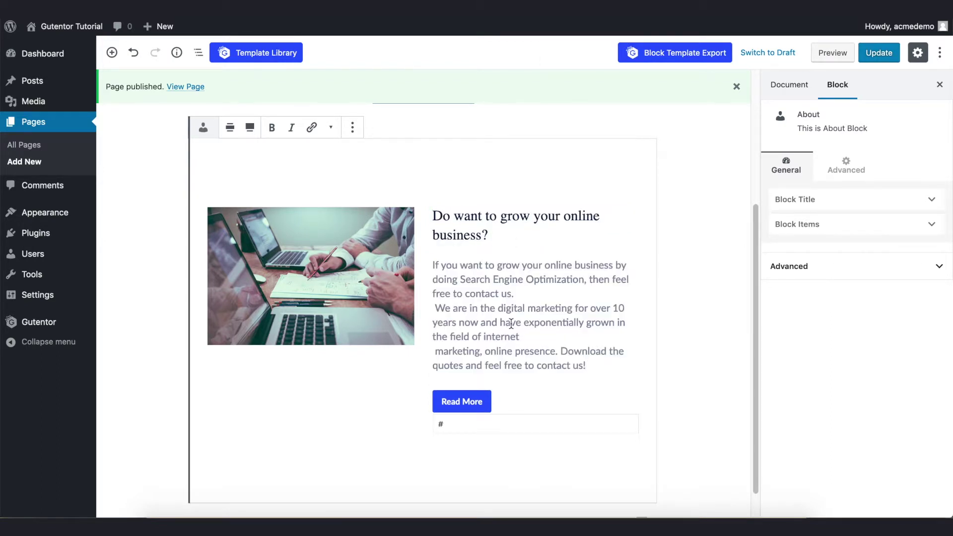
{"action": "key", "text": "ctrl+z"}
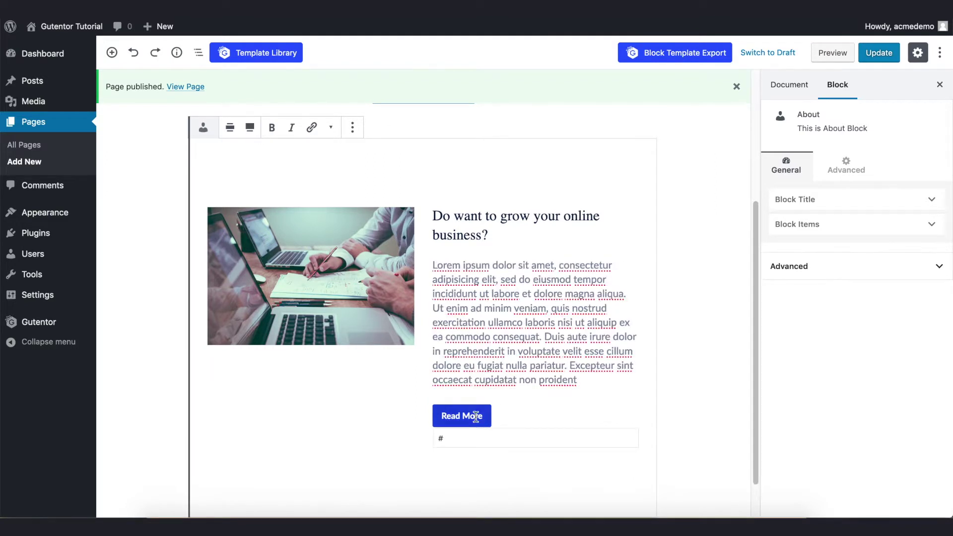
- Relabel the Read More button as 'Contact'
{"action": "double_click", "coordinate": [476, 417]}
{"action": "key", "text": "shift+Home"}
{"action": "type", "text": "Contact"}
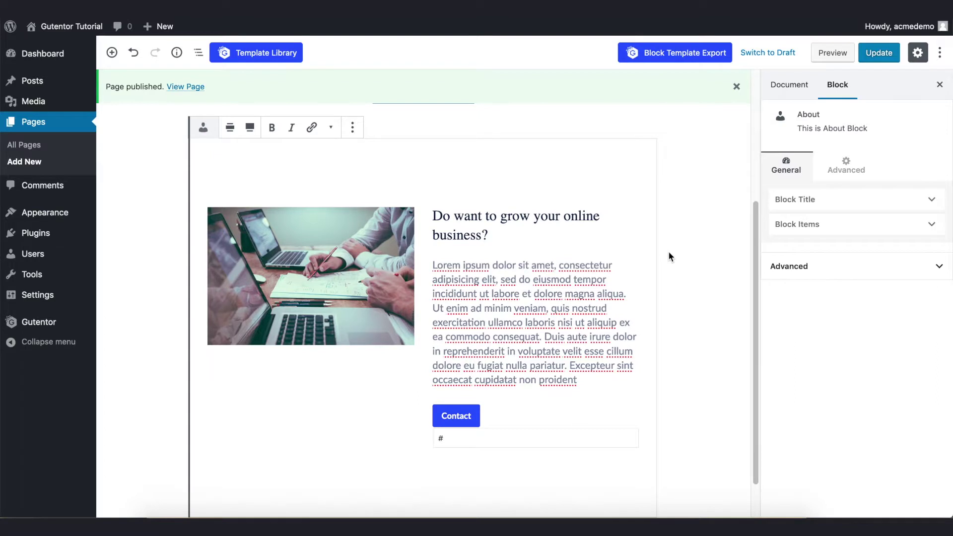
- Update the page and open the live About page in a new tab
{"action": "left_click", "coordinate": [873, 58]}
{"action": "right_click", "coordinate": [197, 90]}
{"action": "left_click", "coordinate": [248, 90]}
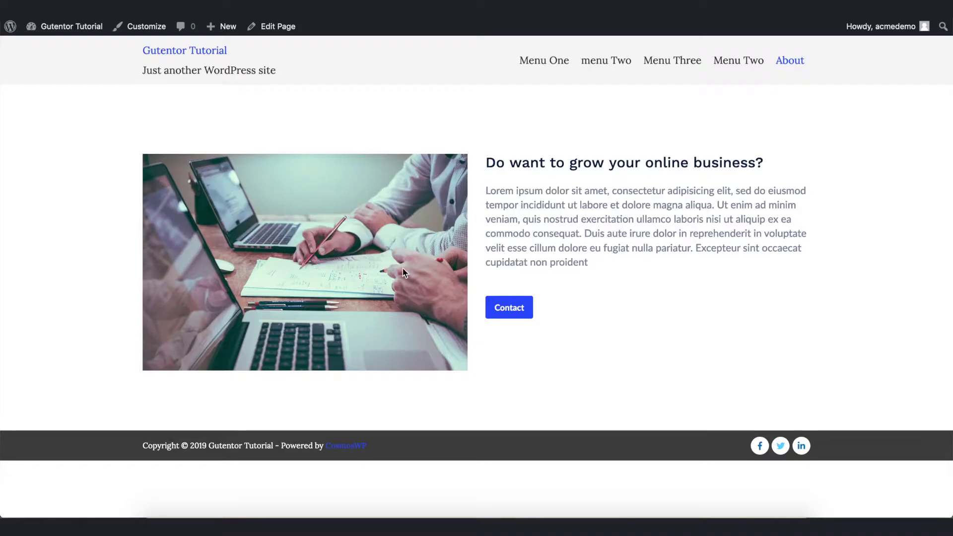
- Highlight the heading through the end of the description on the live page
{"action": "left_click_drag", "start_coordinate": [486, 163], "coordinate": [590, 247]}
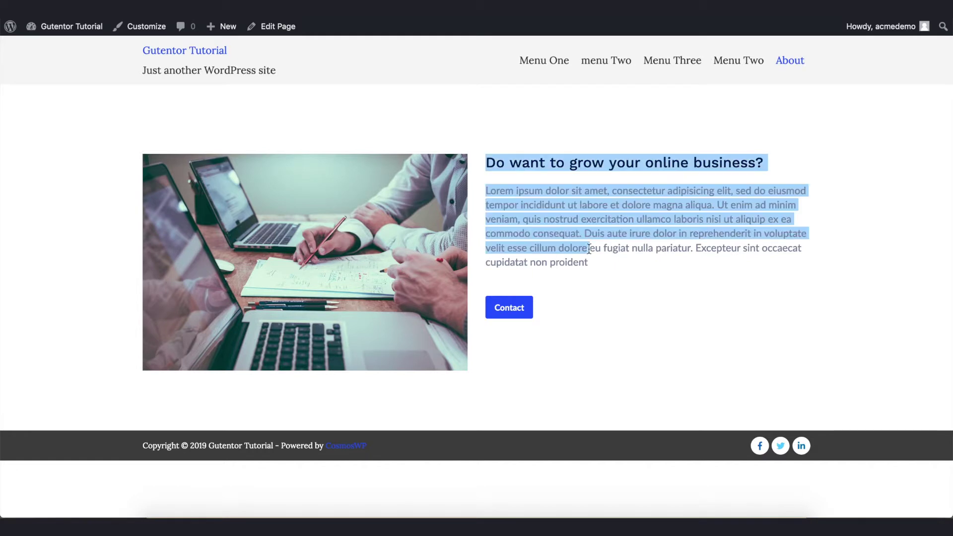
{"action": "left_click", "coordinate": [493, 163]}
{"action": "left_click_drag", "start_coordinate": [496, 163], "coordinate": [600, 276]}
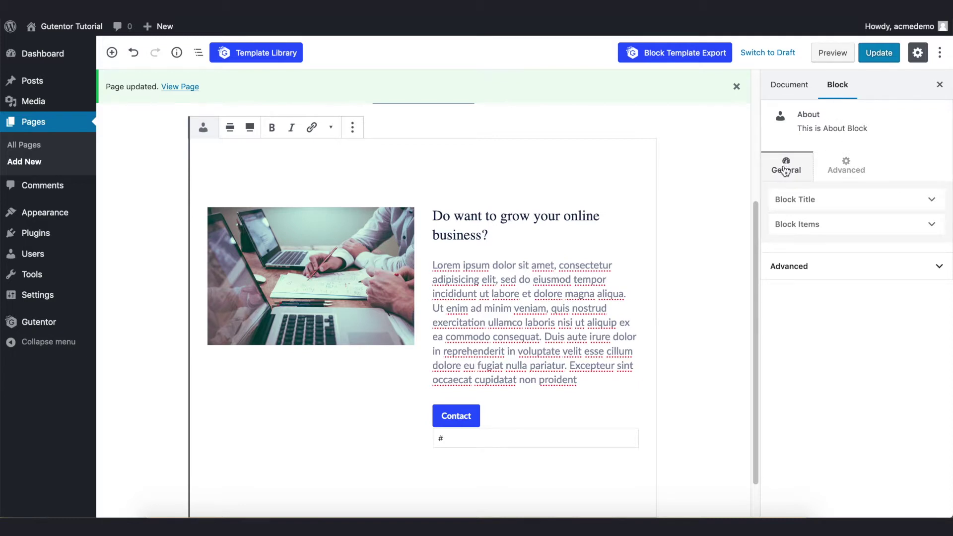
- Go from the Advanced tab back to General and expand the Block Title settings
{"action": "left_click", "coordinate": [846, 168]}
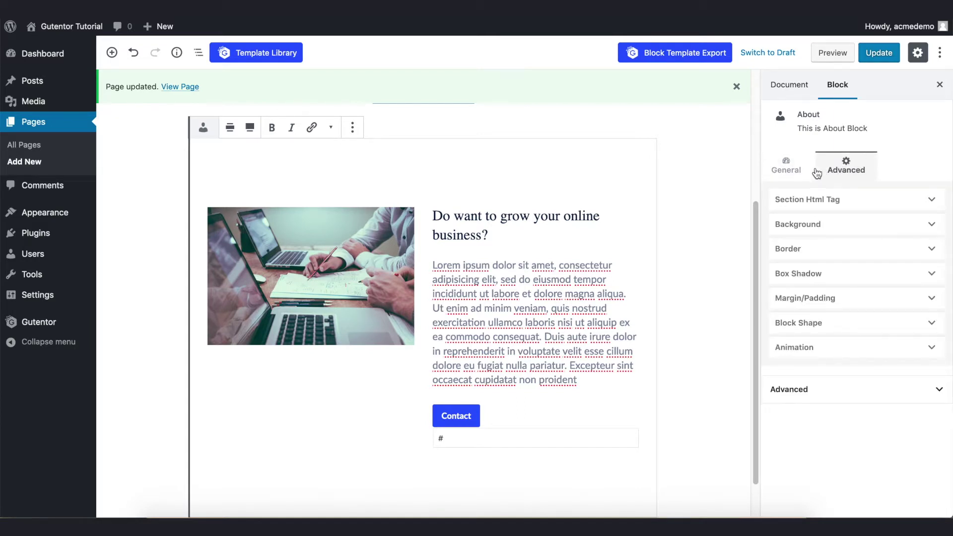
{"action": "left_click", "coordinate": [793, 172]}
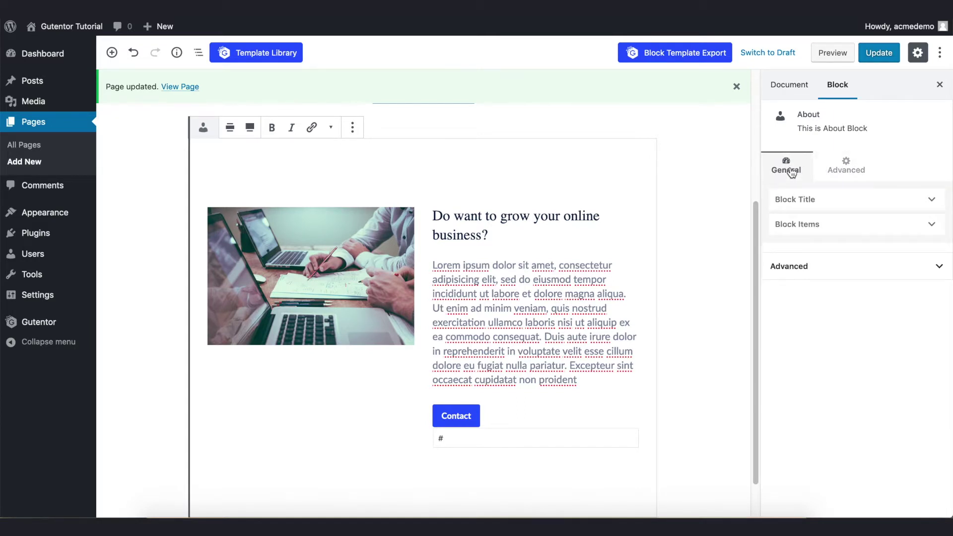
{"action": "left_click", "coordinate": [838, 203]}
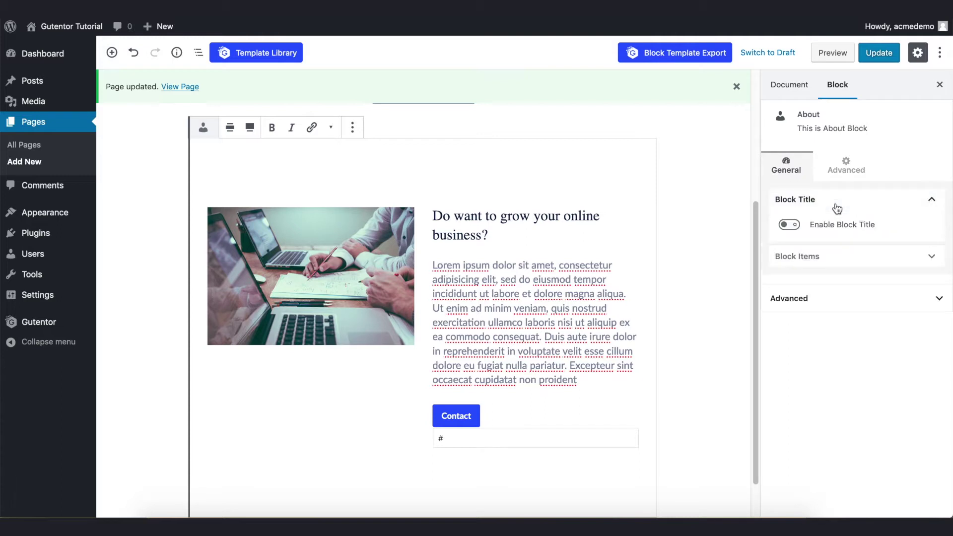
- Turn off the Block Title, try the centered and right-aligned templates, then return to the text-left template
{"action": "left_click", "coordinate": [790, 225]}
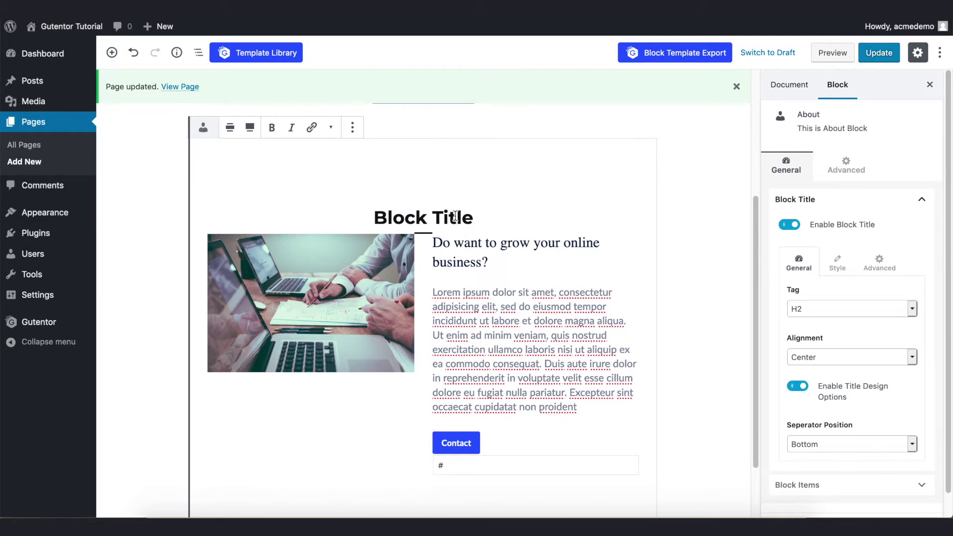
{"action": "left_click", "coordinate": [820, 199]}
{"action": "left_click", "coordinate": [803, 225]}
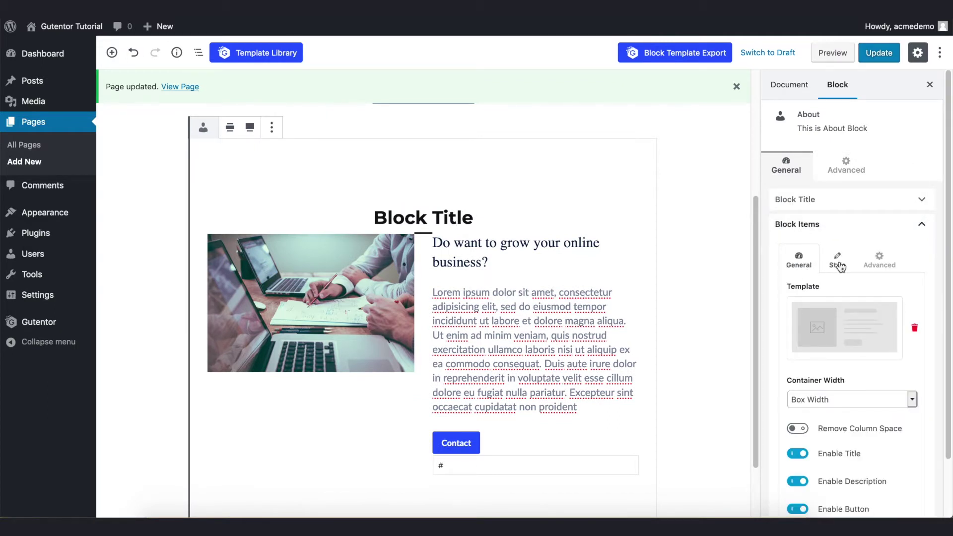
{"action": "scroll", "coordinate": [806, 266], "scroll_direction": "down", "scroll_amount": 2}
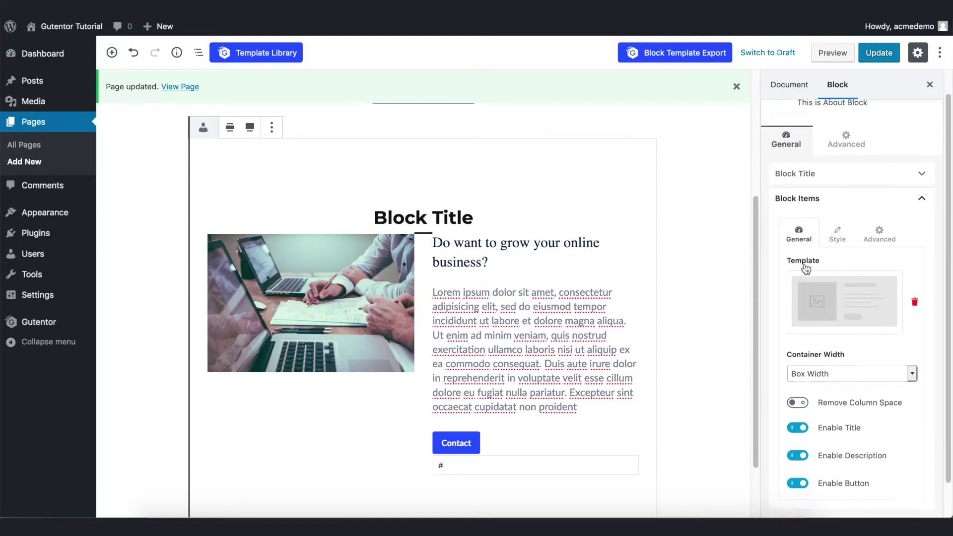
{"action": "left_click", "coordinate": [839, 276]}
{"action": "scroll", "coordinate": [838, 276], "scroll_direction": "down", "scroll_amount": 3}
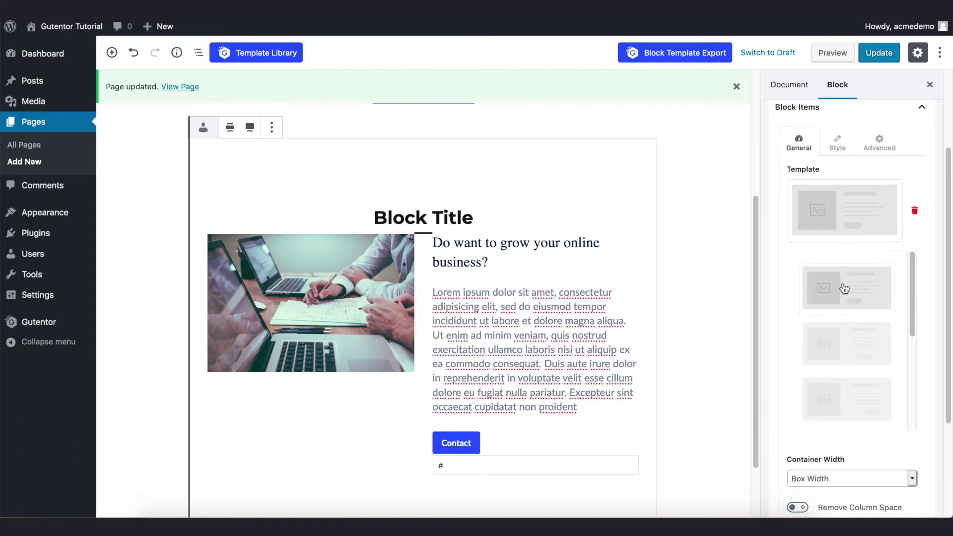
{"action": "left_click", "coordinate": [834, 310]}
{"action": "left_click", "coordinate": [837, 376]}
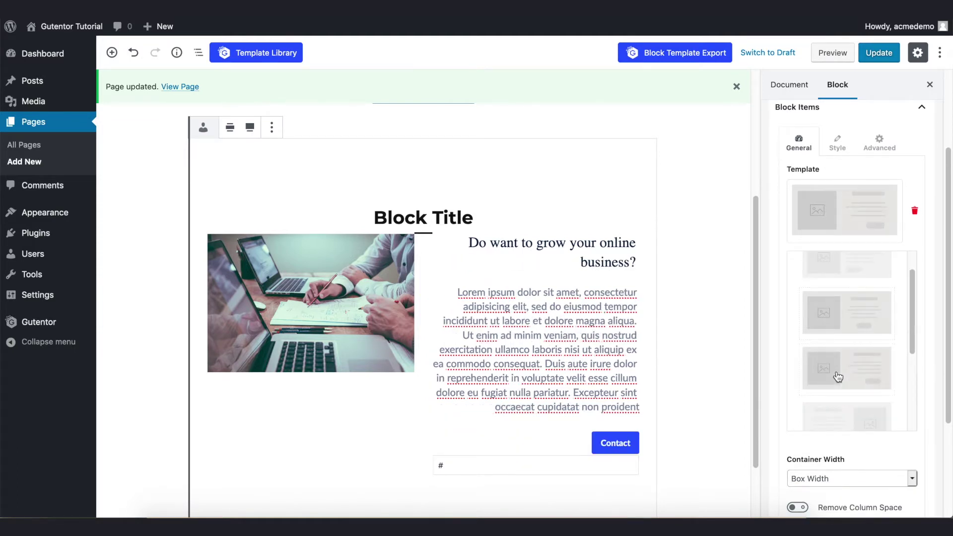
{"action": "scroll", "coordinate": [832, 326], "scroll_direction": "down", "scroll_amount": 1}
{"action": "left_click", "coordinate": [833, 327]}
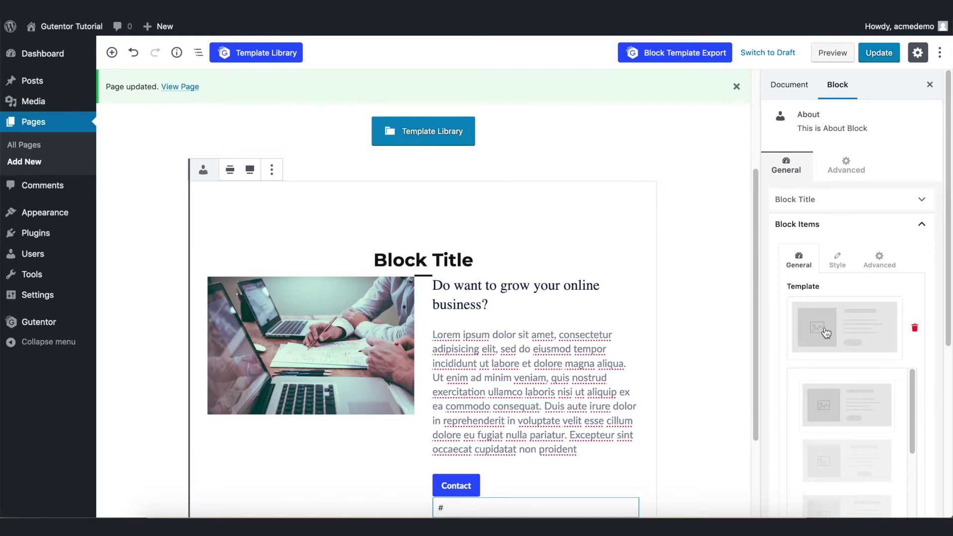
- Set the block's Container Width to Default
{"action": "scroll", "coordinate": [840, 298], "scroll_direction": "down", "scroll_amount": 5}
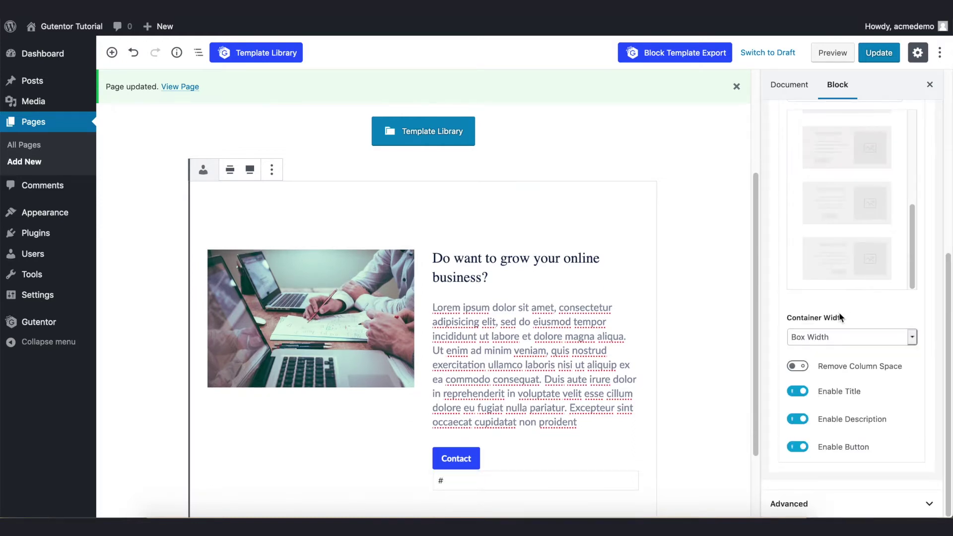
{"action": "left_click", "coordinate": [834, 339]}
{"action": "left_click", "coordinate": [822, 370]}
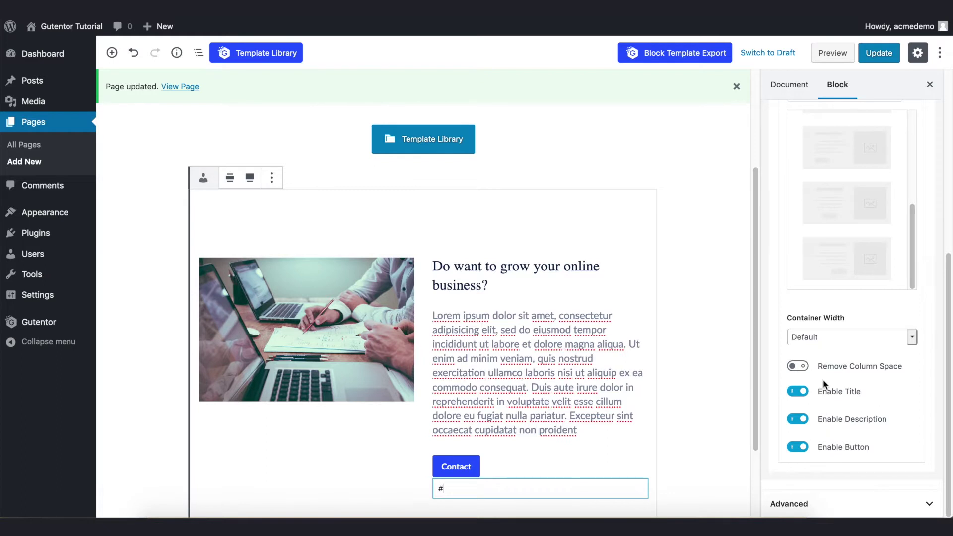
{"action": "scroll", "coordinate": [823, 379], "scroll_direction": "up", "scroll_amount": 5}
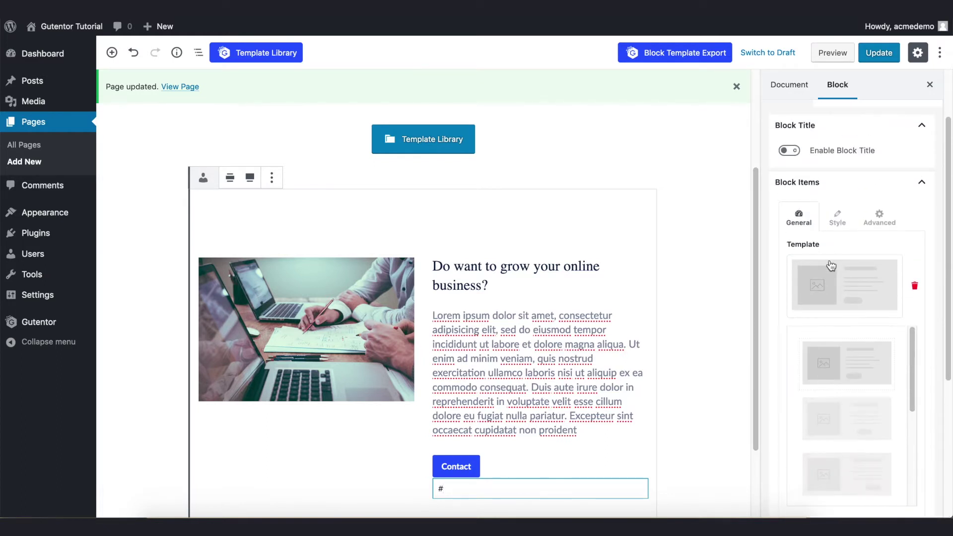
{"action": "left_click", "coordinate": [838, 219]}
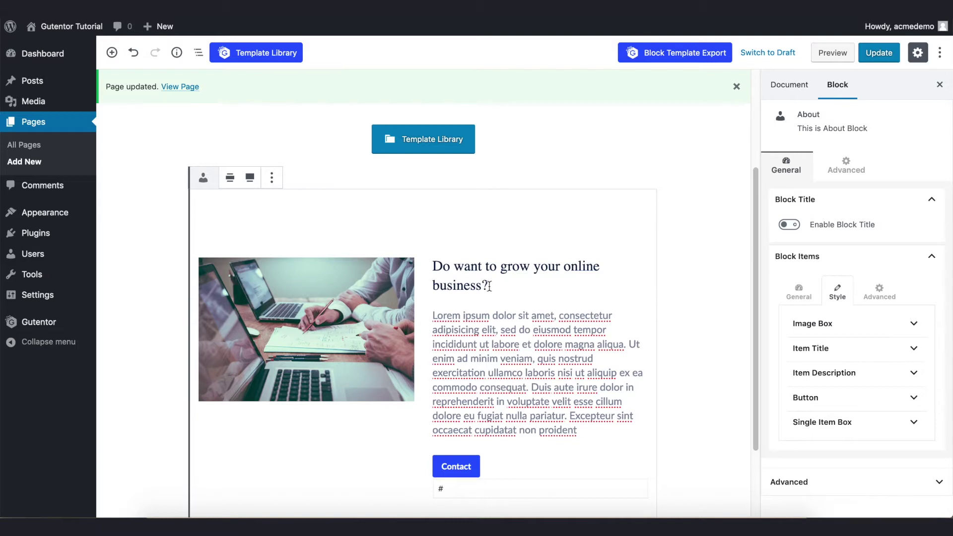
- Color the About block's item title #0555df in Item Title settings
{"action": "left_click_drag", "start_coordinate": [488, 287], "coordinate": [433, 267]}
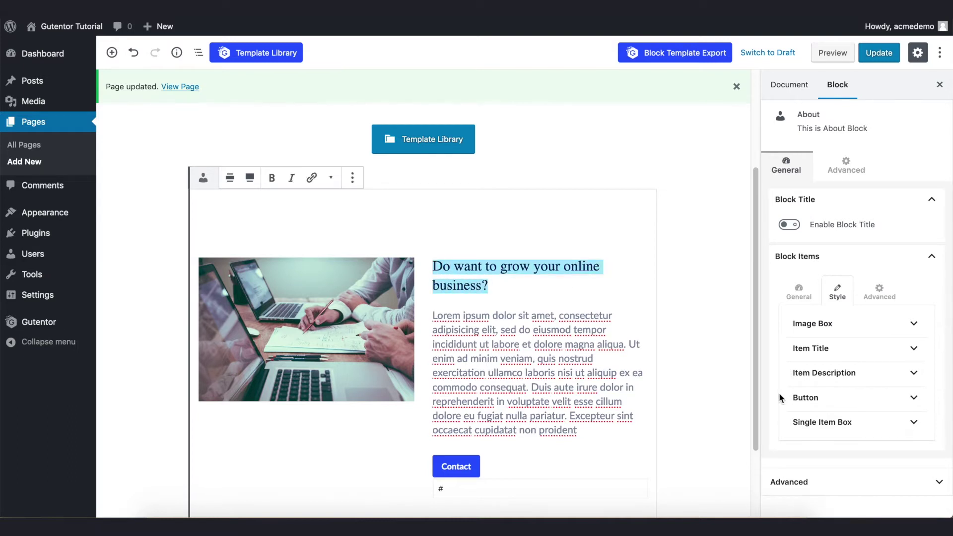
{"action": "left_click", "coordinate": [870, 349]}
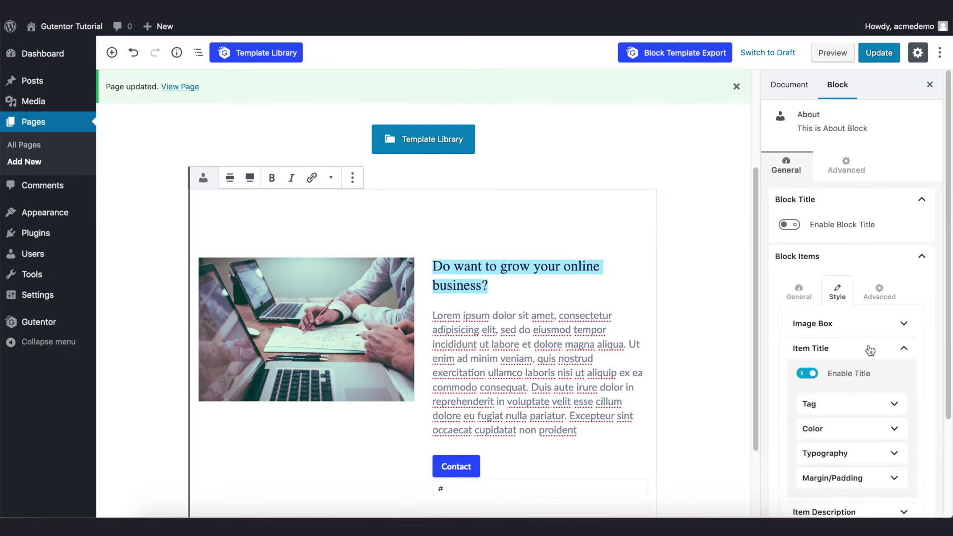
{"action": "scroll", "coordinate": [871, 350], "scroll_direction": "down", "scroll_amount": 3}
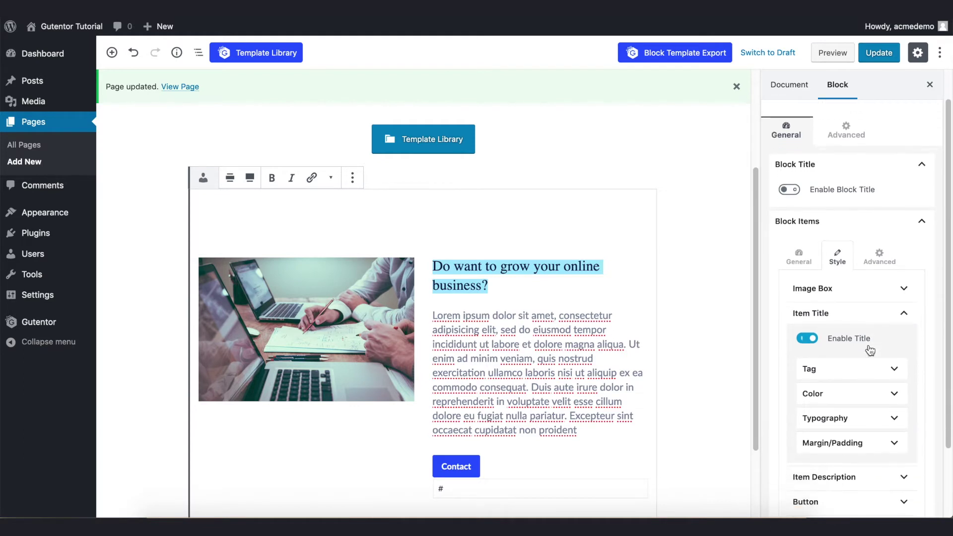
{"action": "left_click", "coordinate": [872, 374]}
{"action": "left_click_drag", "start_coordinate": [878, 422], "coordinate": [889, 416]}
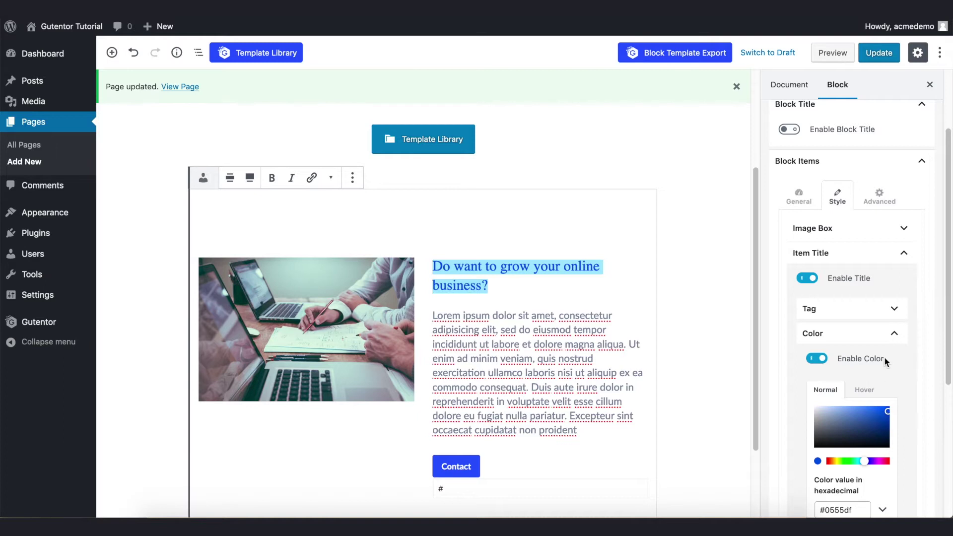
{"action": "scroll", "coordinate": [884, 356], "scroll_direction": "down", "scroll_amount": 6}
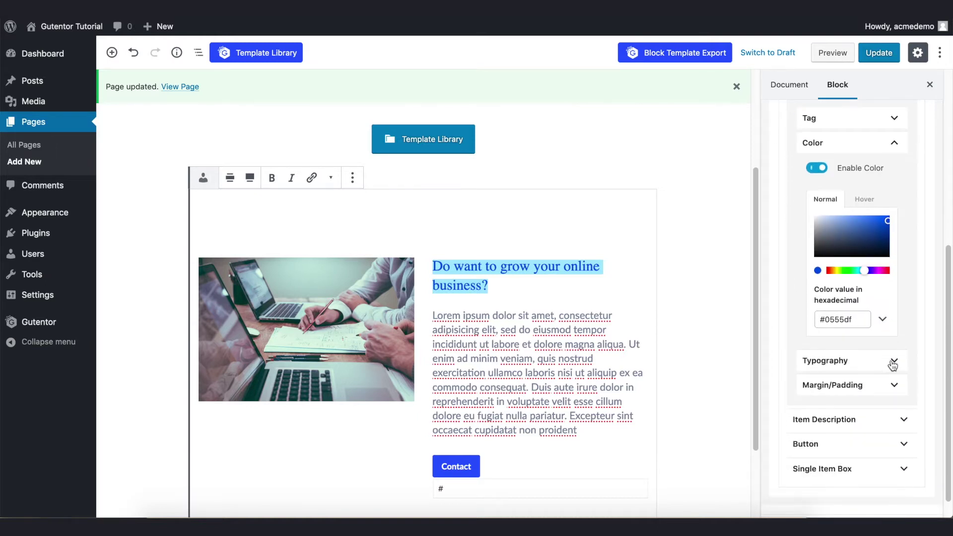
{"action": "left_click", "coordinate": [893, 363]}
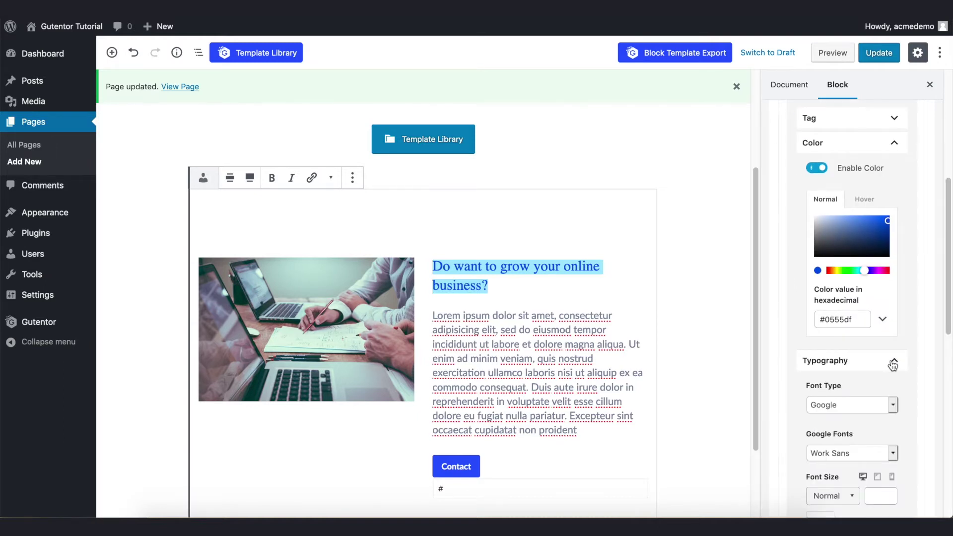
- Set the heading font type to Google and choose Lato
{"action": "left_click", "coordinate": [871, 404]}
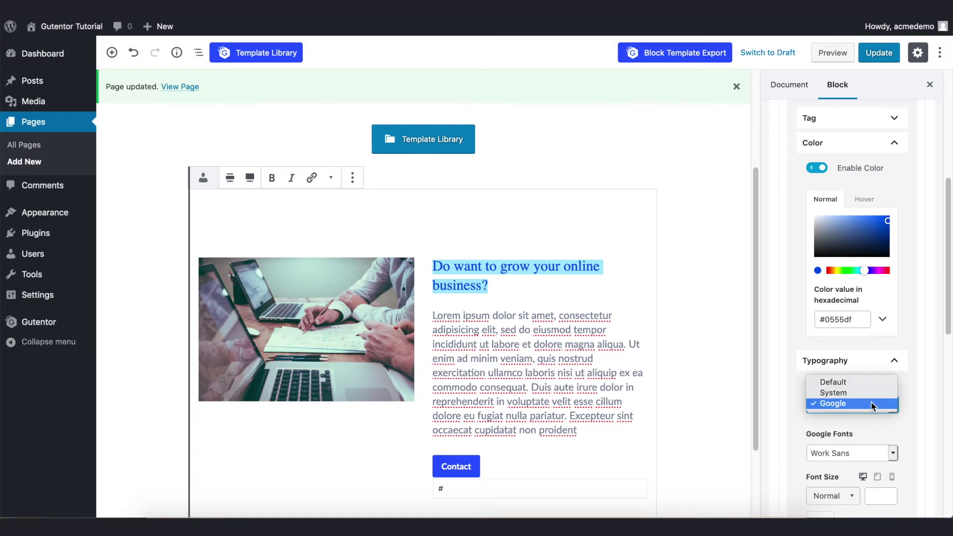
{"action": "left_click", "coordinate": [868, 403]}
{"action": "scroll", "coordinate": [864, 392], "scroll_direction": "down", "scroll_amount": 2}
{"action": "left_click", "coordinate": [863, 386]}
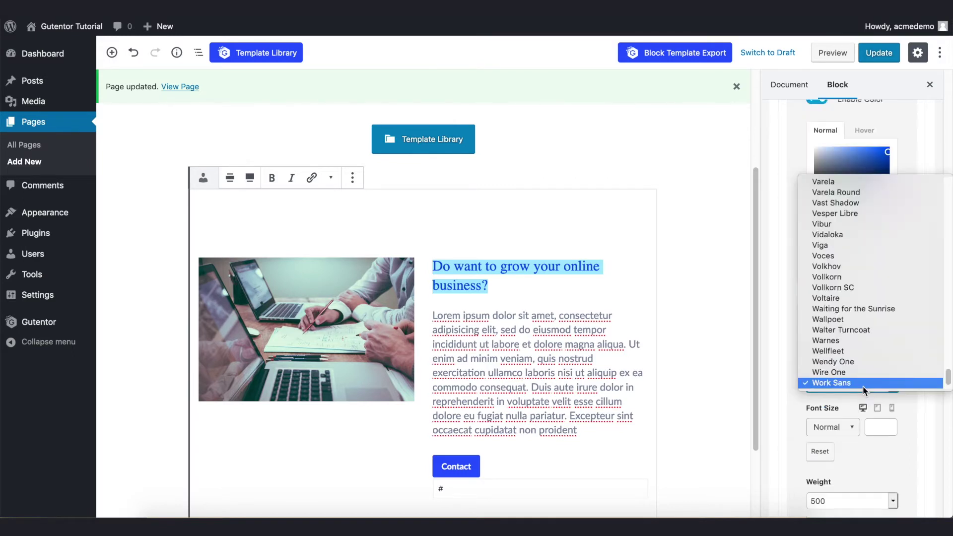
{"action": "left_click", "coordinate": [863, 386]}
{"action": "type", "text": "lato"}
{"action": "scroll", "coordinate": [854, 393], "scroll_direction": "down", "scroll_amount": 1}
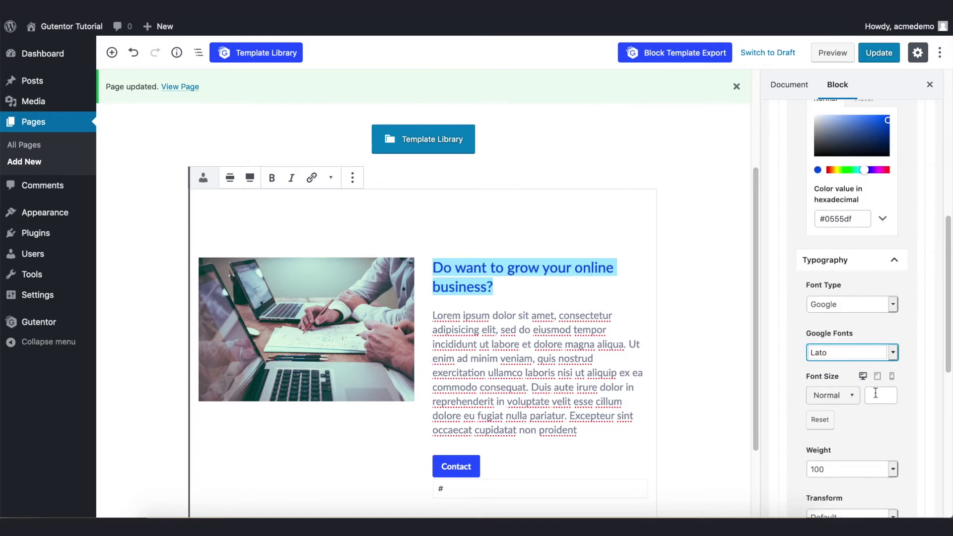
- Set the heading font size to Large (28) instead of XL
{"action": "left_click", "coordinate": [849, 399]}
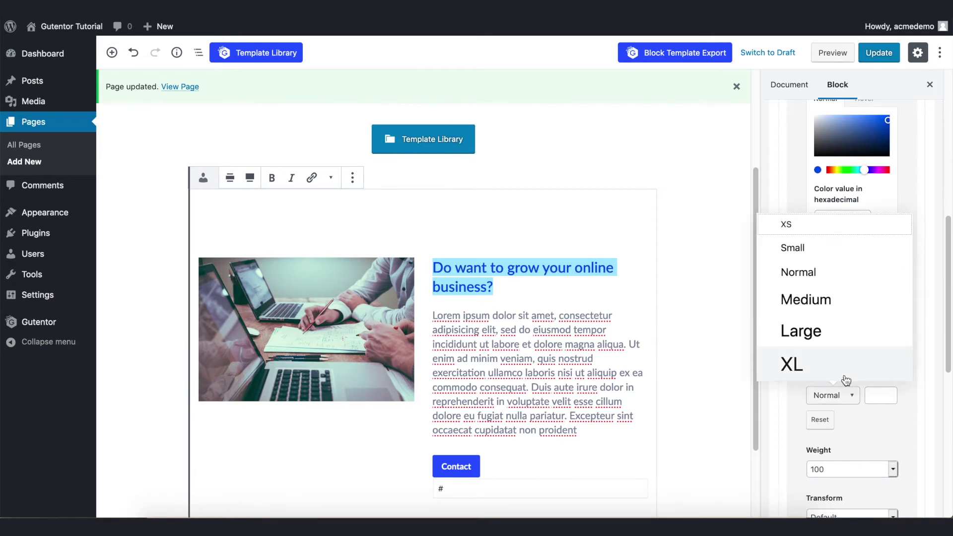
{"action": "left_click", "coordinate": [845, 374]}
{"action": "left_click", "coordinate": [824, 334]}
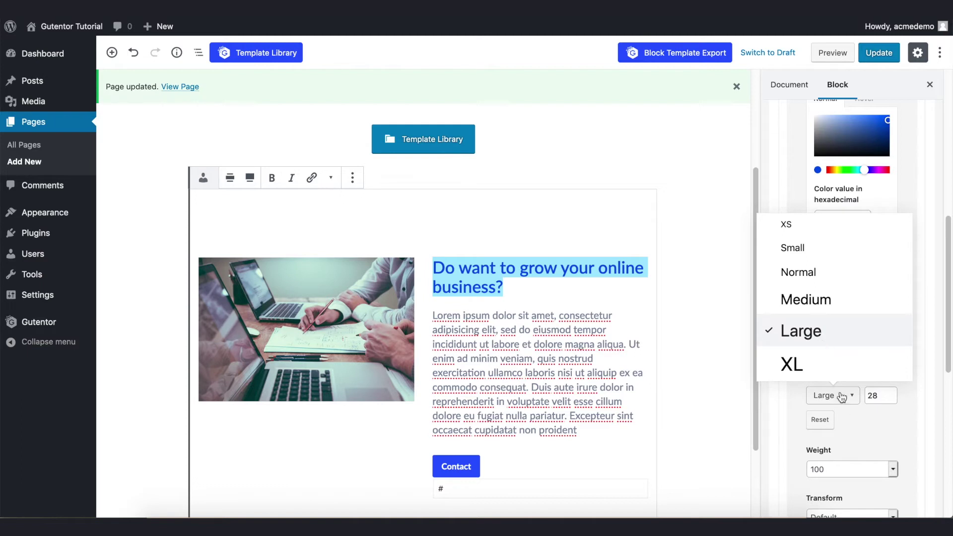
{"action": "scroll", "coordinate": [845, 404], "scroll_direction": "down", "scroll_amount": 1}
{"action": "scroll", "coordinate": [844, 404], "scroll_direction": "up", "scroll_amount": 3}
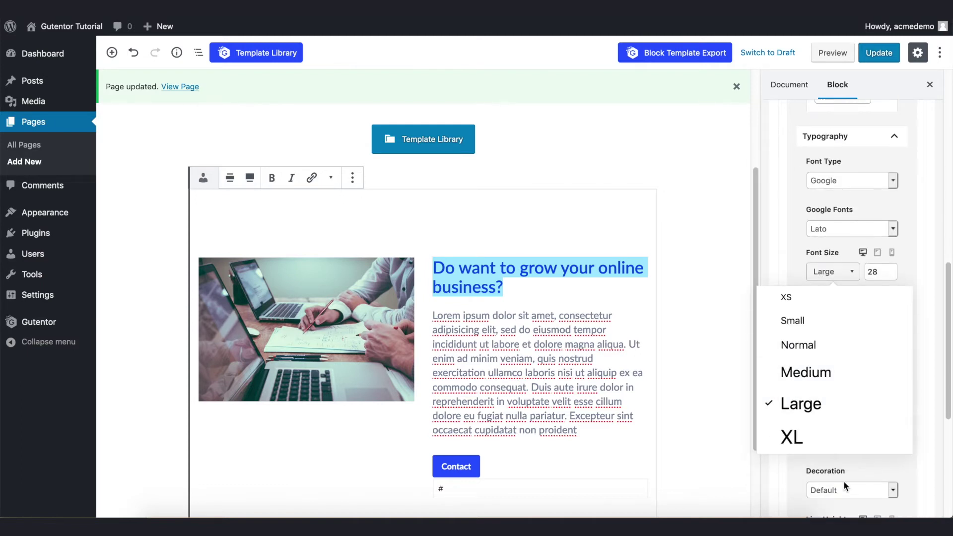
{"action": "scroll", "coordinate": [844, 481], "scroll_direction": "down", "scroll_amount": 3}
{"action": "scroll", "coordinate": [794, 383], "scroll_direction": "down", "scroll_amount": 2}
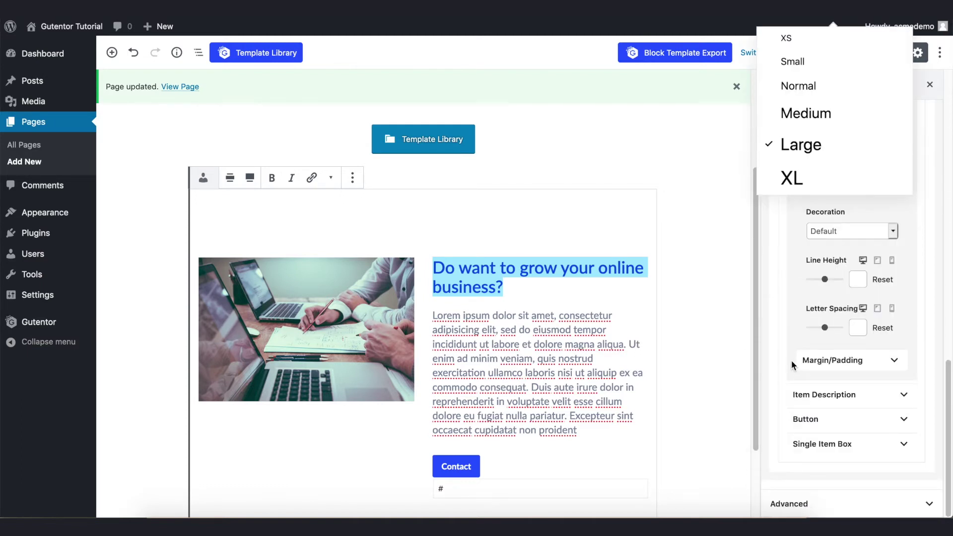
{"action": "left_click", "coordinate": [792, 363]}
{"action": "left_click", "coordinate": [843, 396]}
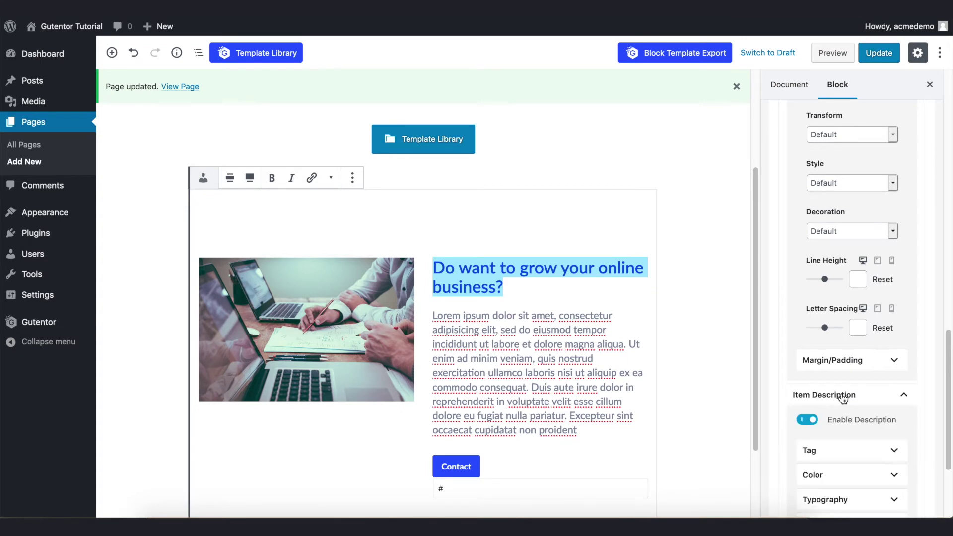
{"action": "scroll", "coordinate": [846, 377], "scroll_direction": "down", "scroll_amount": 3}
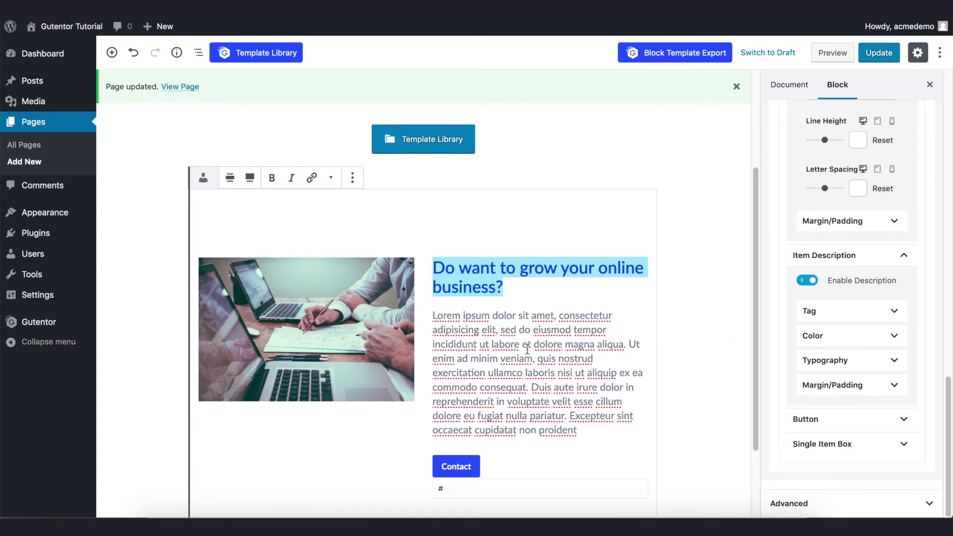
- Set the item description colour to black (#000000) and expand its Typography settings
{"action": "left_click", "coordinate": [889, 336]}
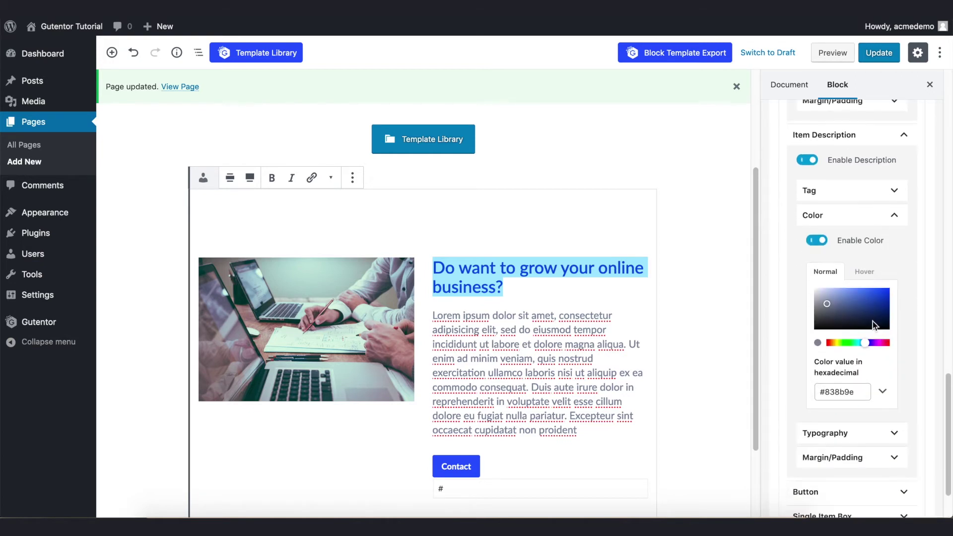
{"action": "left_click_drag", "start_coordinate": [873, 321], "coordinate": [909, 336]}
{"action": "scroll", "coordinate": [866, 368], "scroll_direction": "down", "scroll_amount": 2}
{"action": "left_click", "coordinate": [866, 367]}
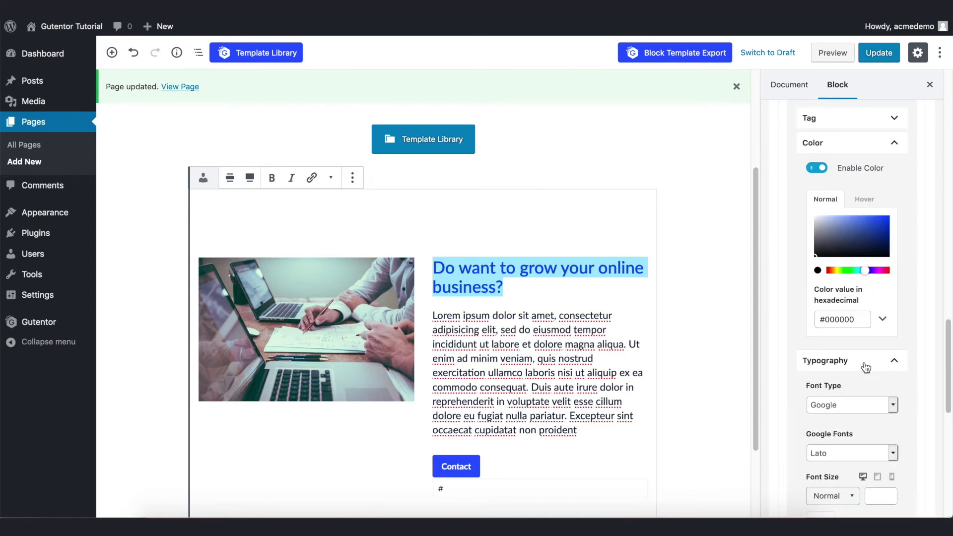
{"action": "scroll", "coordinate": [866, 399], "scroll_direction": "down", "scroll_amount": 3}
{"action": "scroll", "coordinate": [863, 372], "scroll_direction": "down", "scroll_amount": 10}
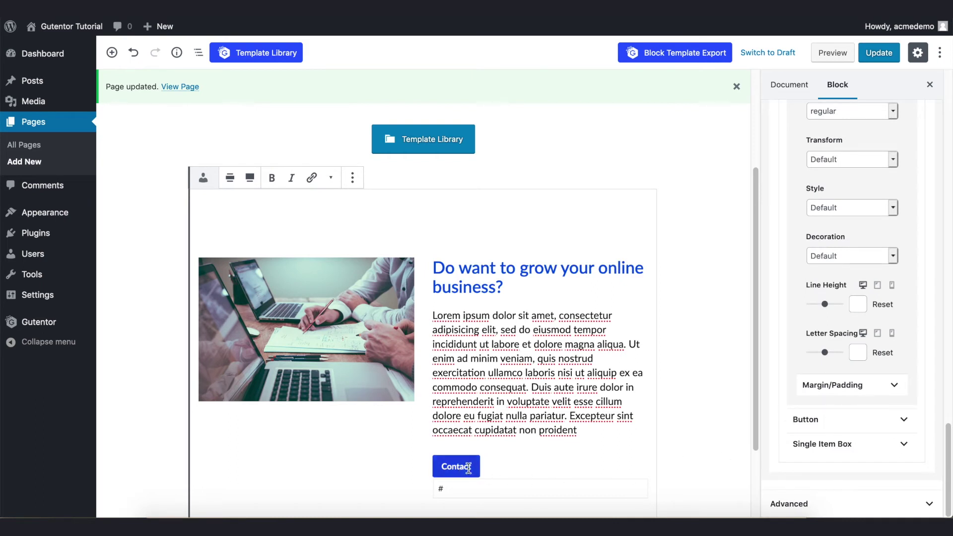
- Give the Contact button a green #018e2e background colour
{"action": "left_click", "coordinate": [889, 420]}
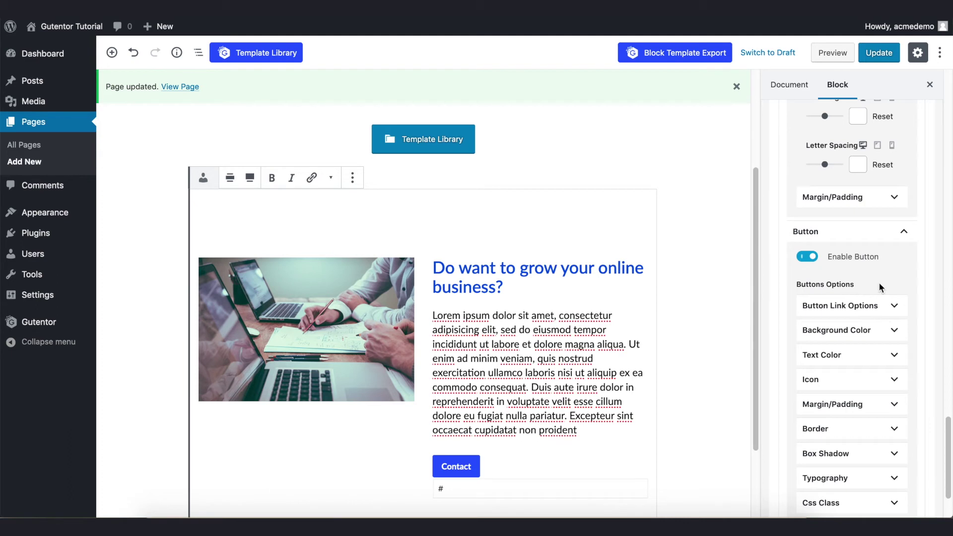
{"action": "left_click", "coordinate": [888, 332]}
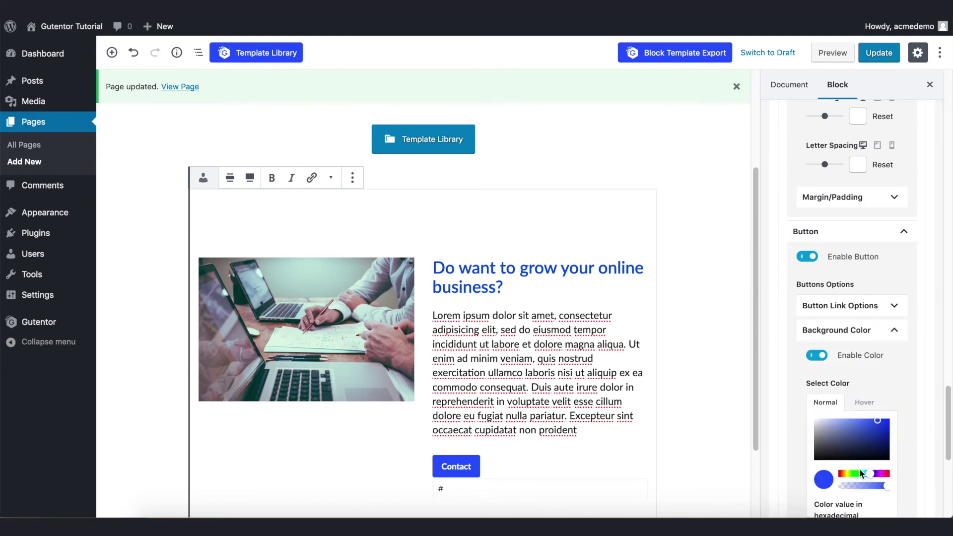
{"action": "left_click_drag", "start_coordinate": [864, 474], "coordinate": [859, 474]}
{"action": "scroll", "coordinate": [838, 341], "scroll_direction": "down", "scroll_amount": 6}
- Add an icon positioned after the Contact button label and update the page
{"action": "left_click", "coordinate": [877, 287]}
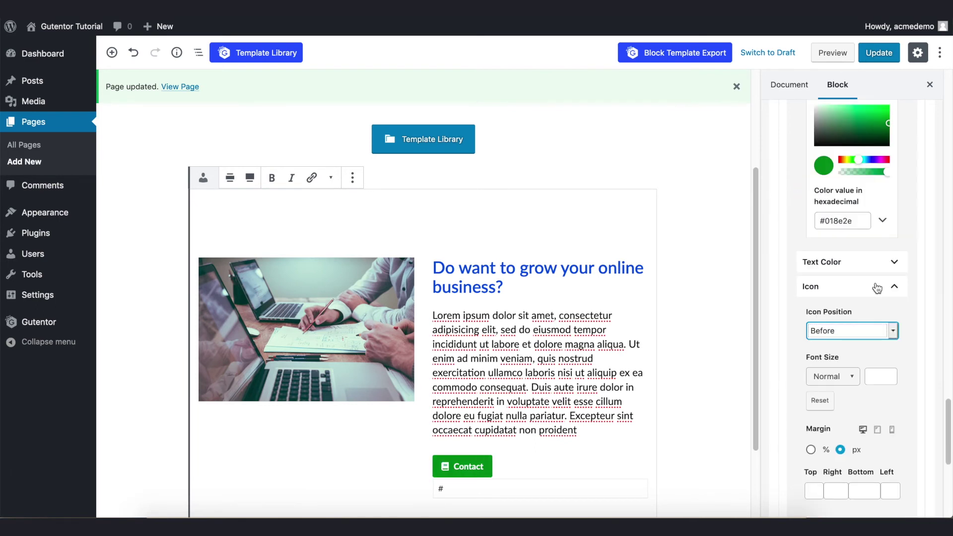
{"action": "left_click", "coordinate": [879, 332]}
{"action": "left_click", "coordinate": [879, 341]}
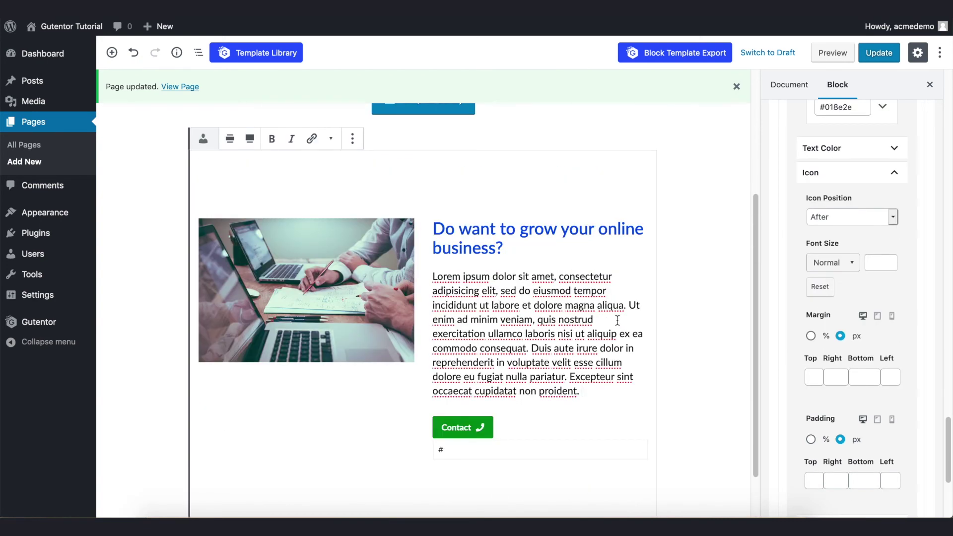
{"action": "left_click", "coordinate": [879, 53]}
{"action": "right_click", "coordinate": [191, 88]}
- Open the published About page in a new tab and switch to it
{"action": "left_click", "coordinate": [195, 88]}
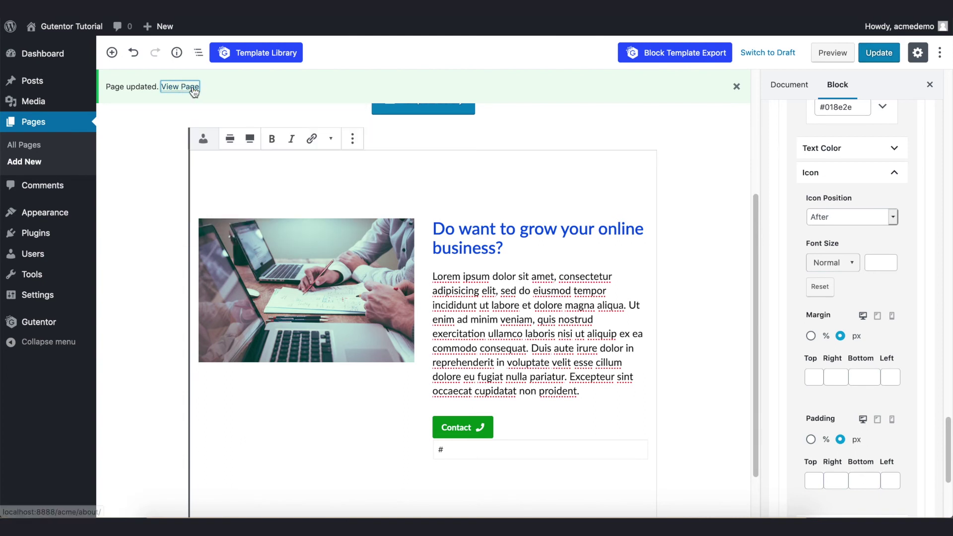
{"action": "key", "text": "ctrl+Tab"}
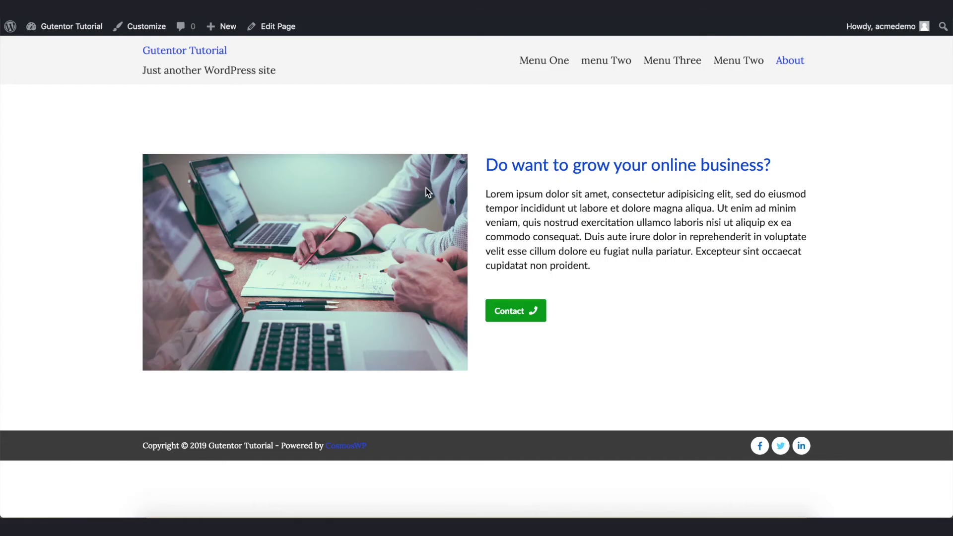